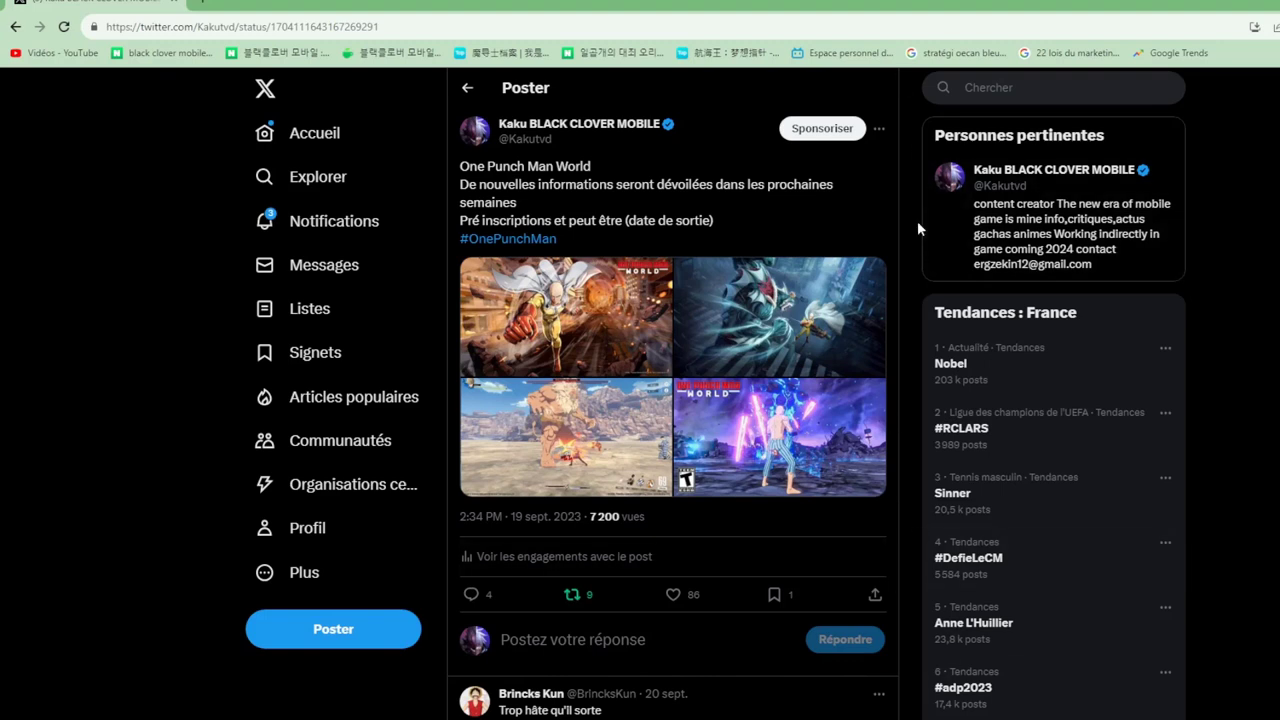
Search X for "One pUNCH MAN WORLD", reusing the recent query without the word KAKUTVD
click(1006, 98)
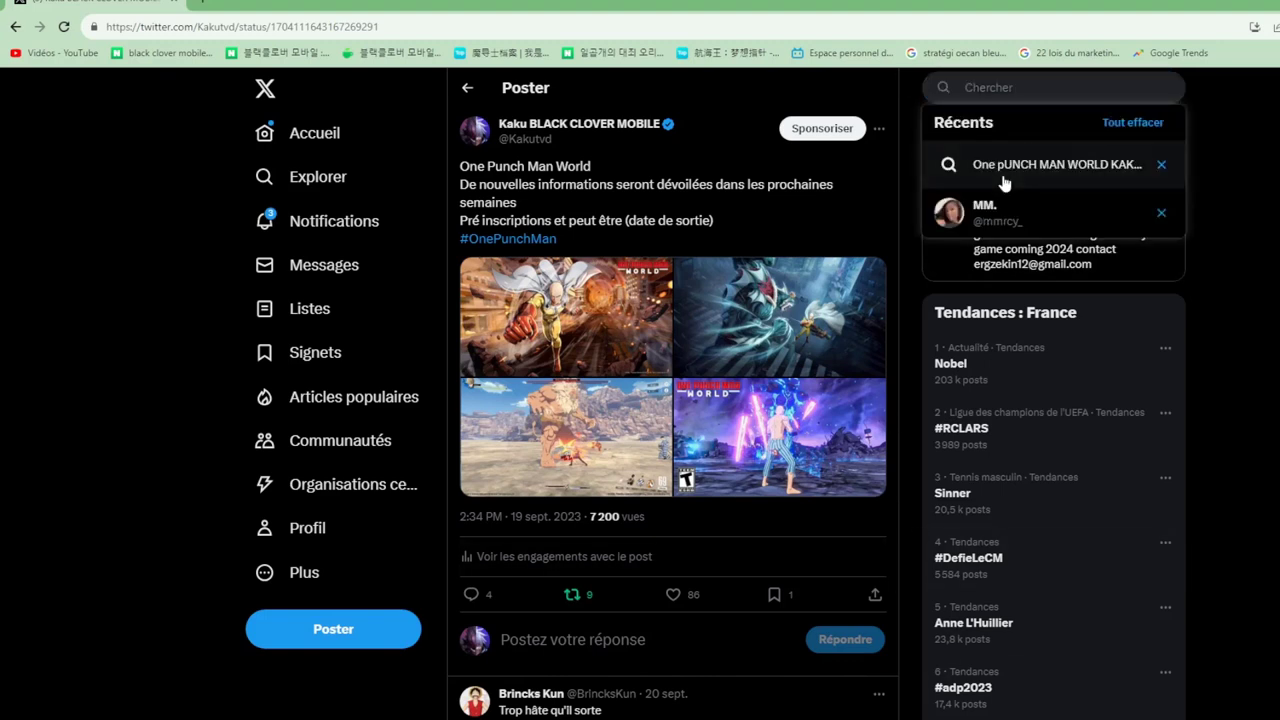
click(1005, 166)
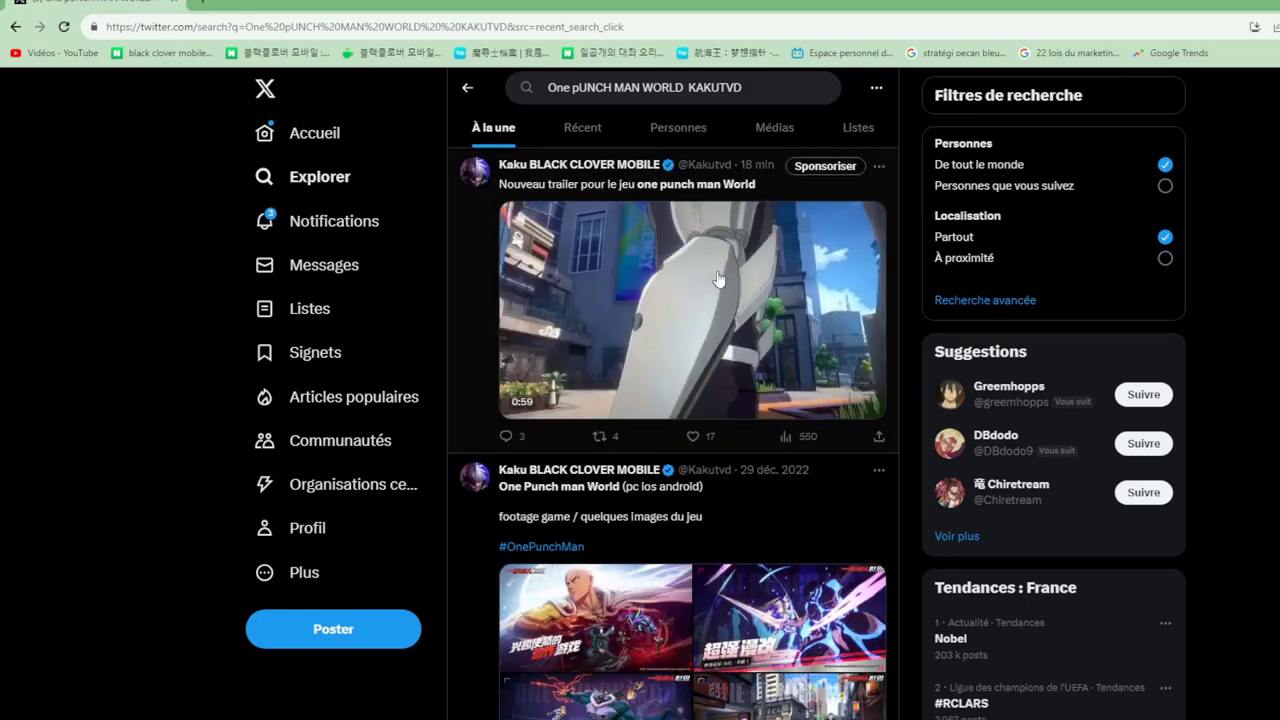
drag(742, 88, 704, 90)
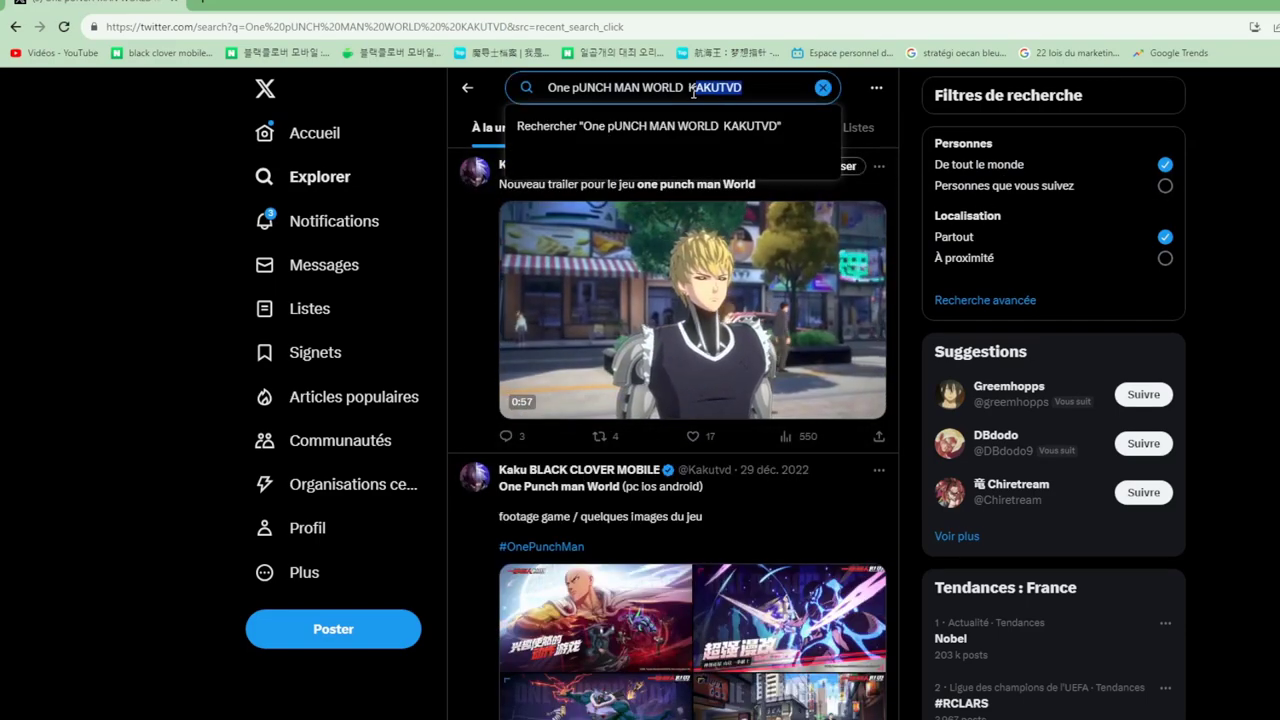
key(BackSpace)
key(BackSpace)
key(BackSpace)
key(Return)
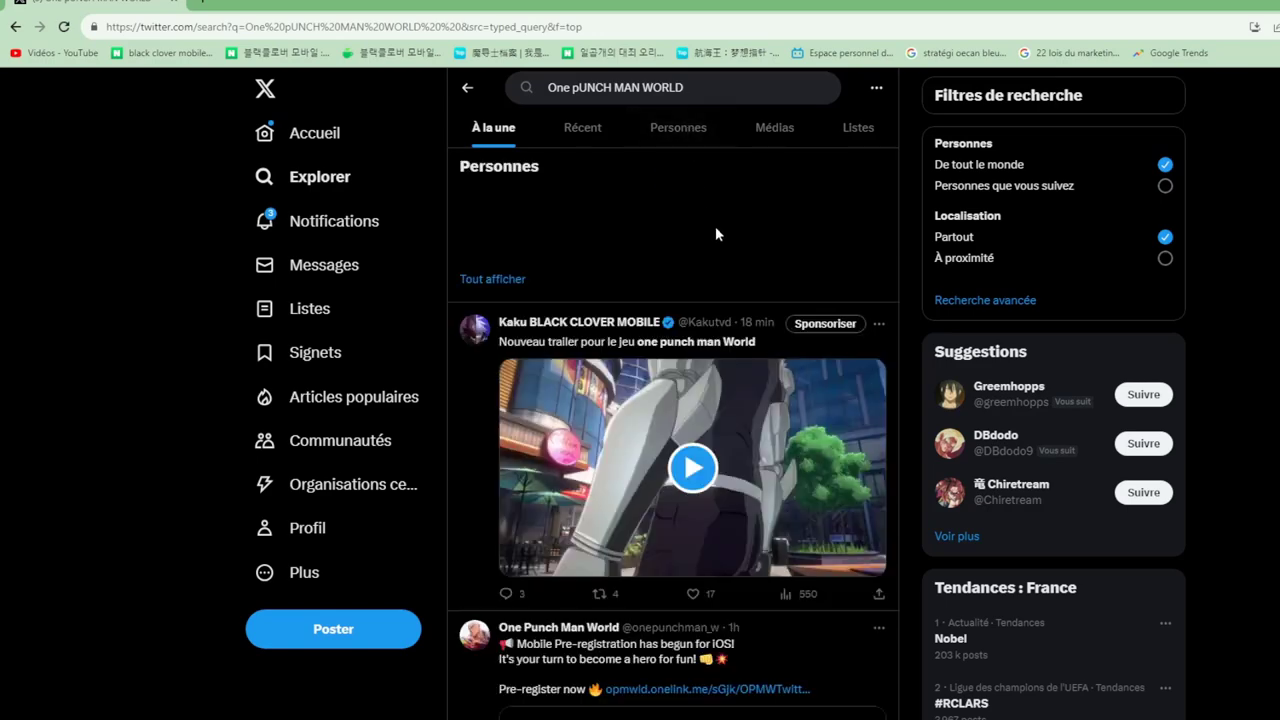
Open the got.cr/cbt-signup link in the One Punch Man World post about the Closed Beta Test
scroll(777, 598, down, 2)
scroll(777, 598, down, 7)
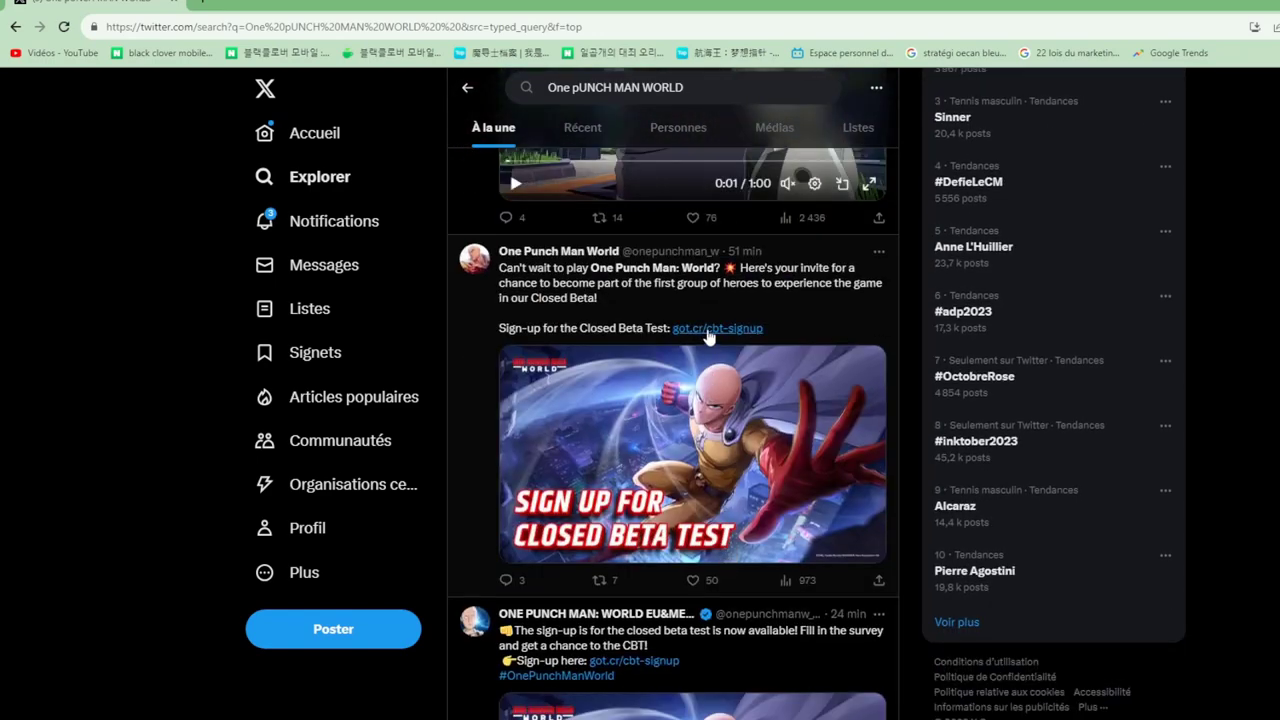
click(710, 328)
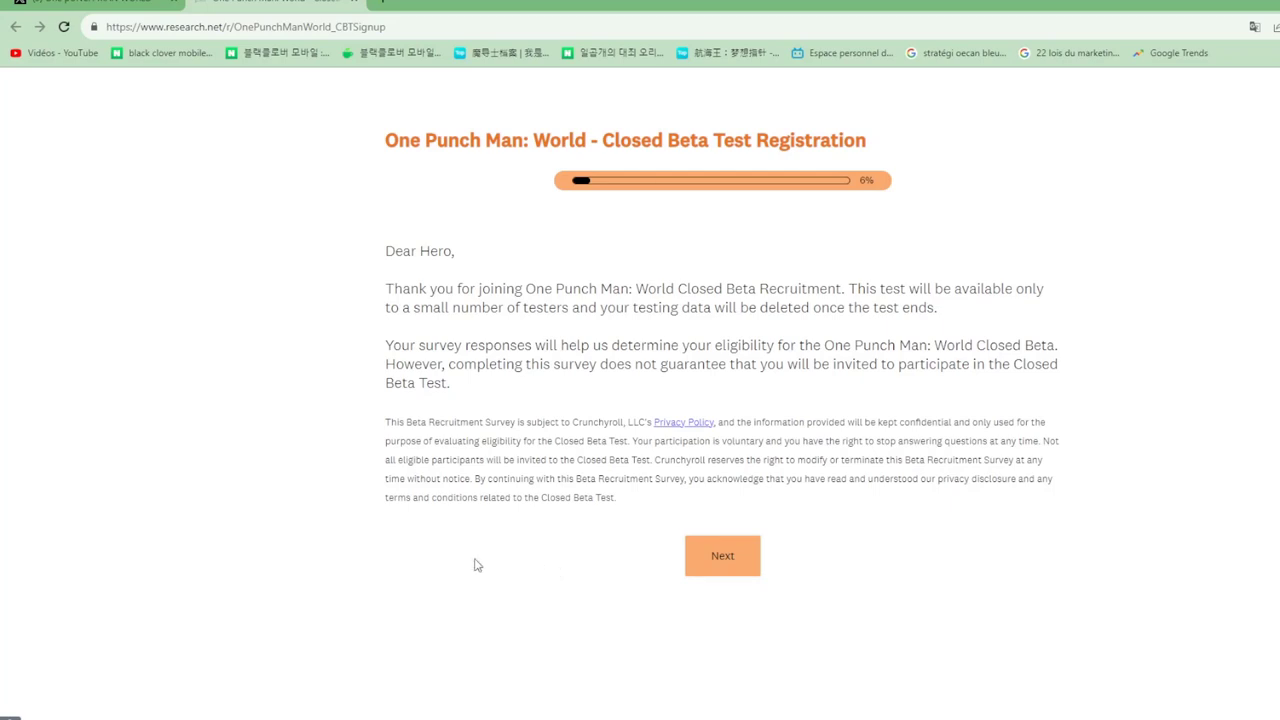
Start the Closed Beta Test registration and submit "Europe excluding Scandinavia" as the region of residence
click(722, 555)
click(744, 547)
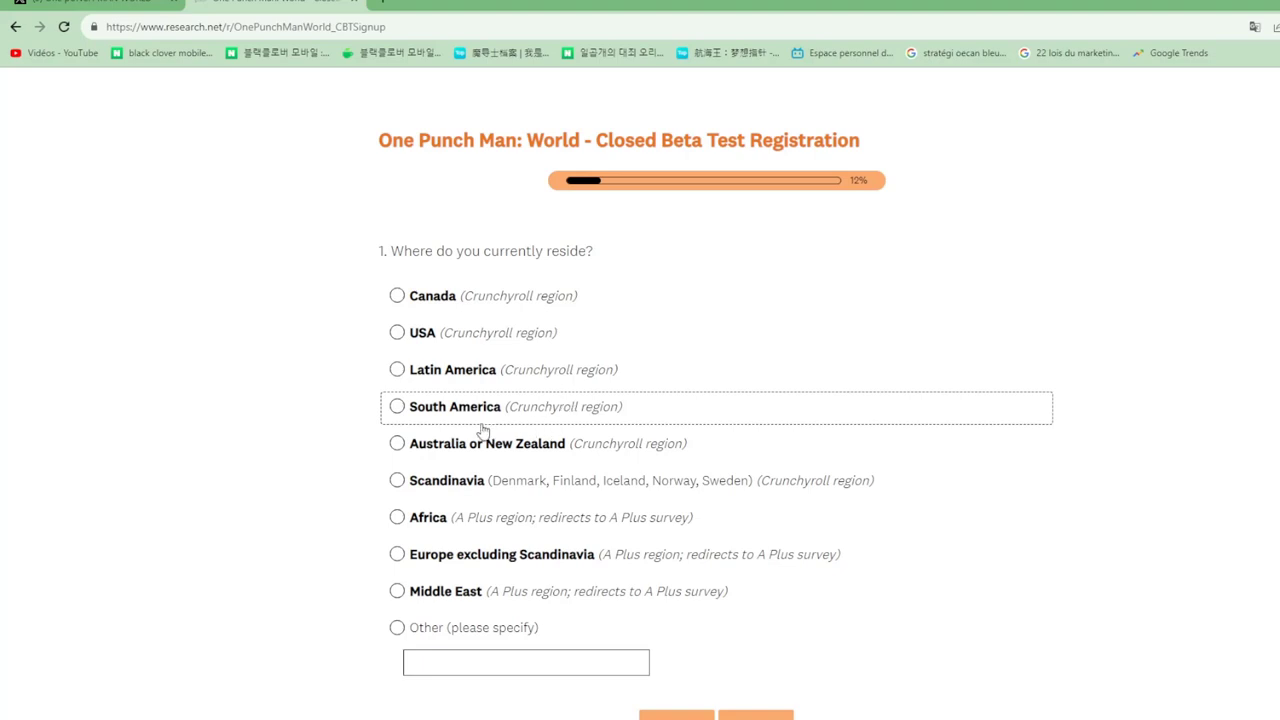
click(467, 563)
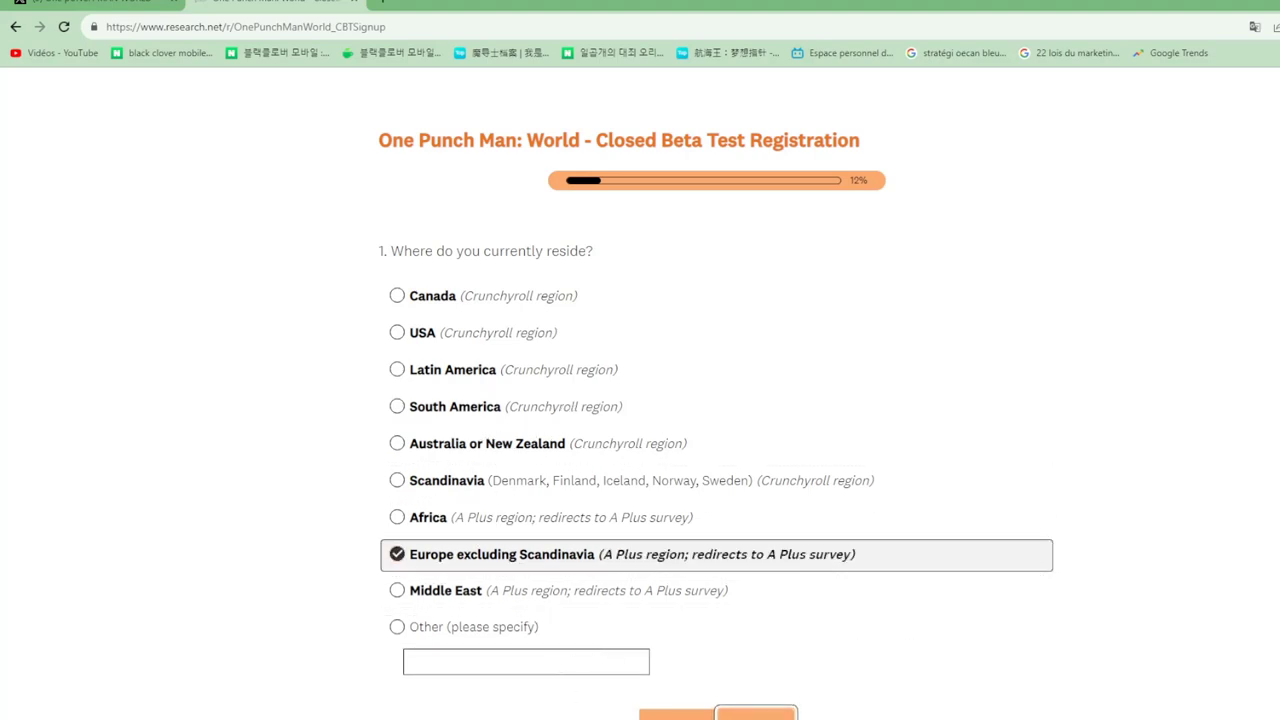
click(756, 712)
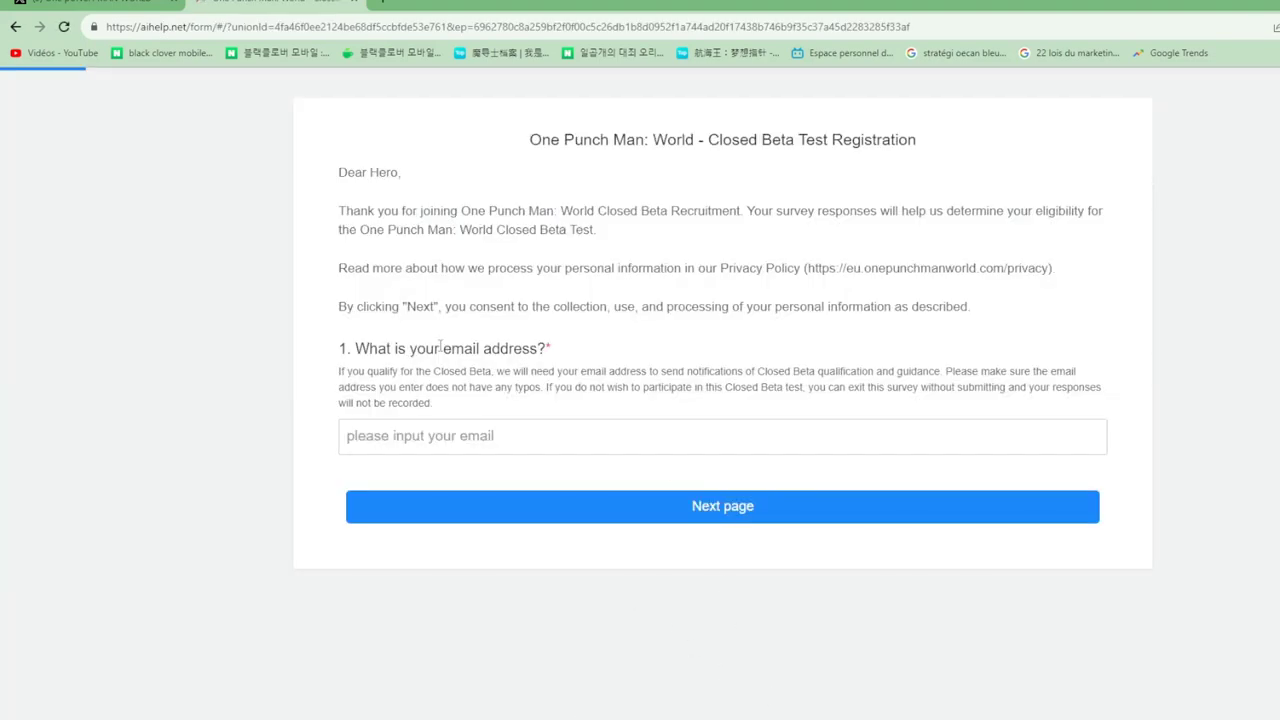
Fill in the email address and submit Anime Season 1, Anime Season 2, Original Manga and Fan-made Content as the works seen
click(445, 441)
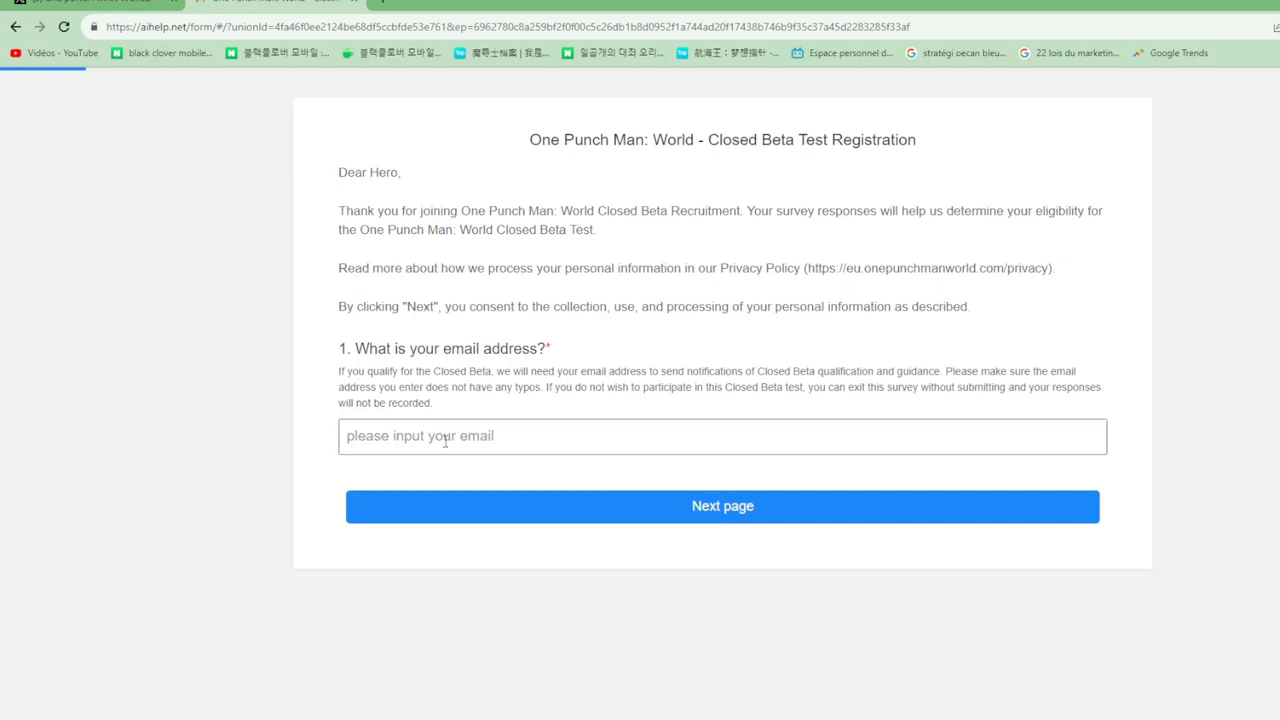
click(986, 322)
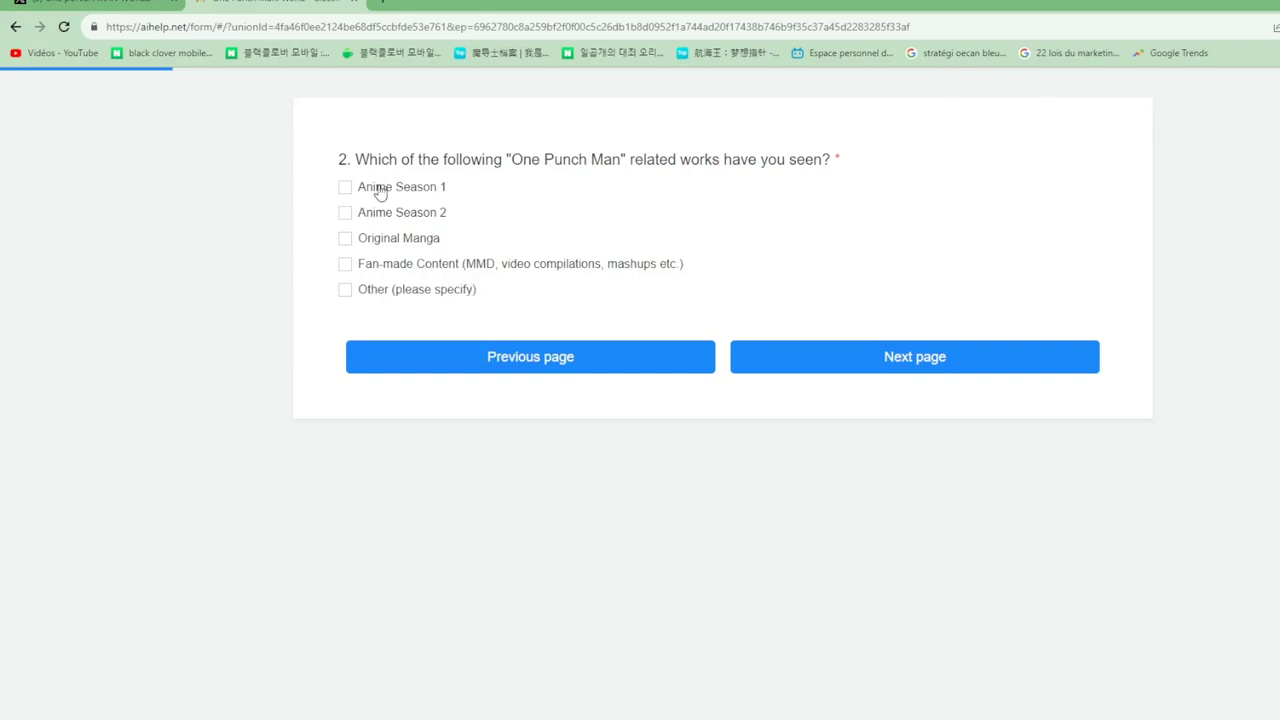
click(415, 190)
click(418, 218)
click(414, 242)
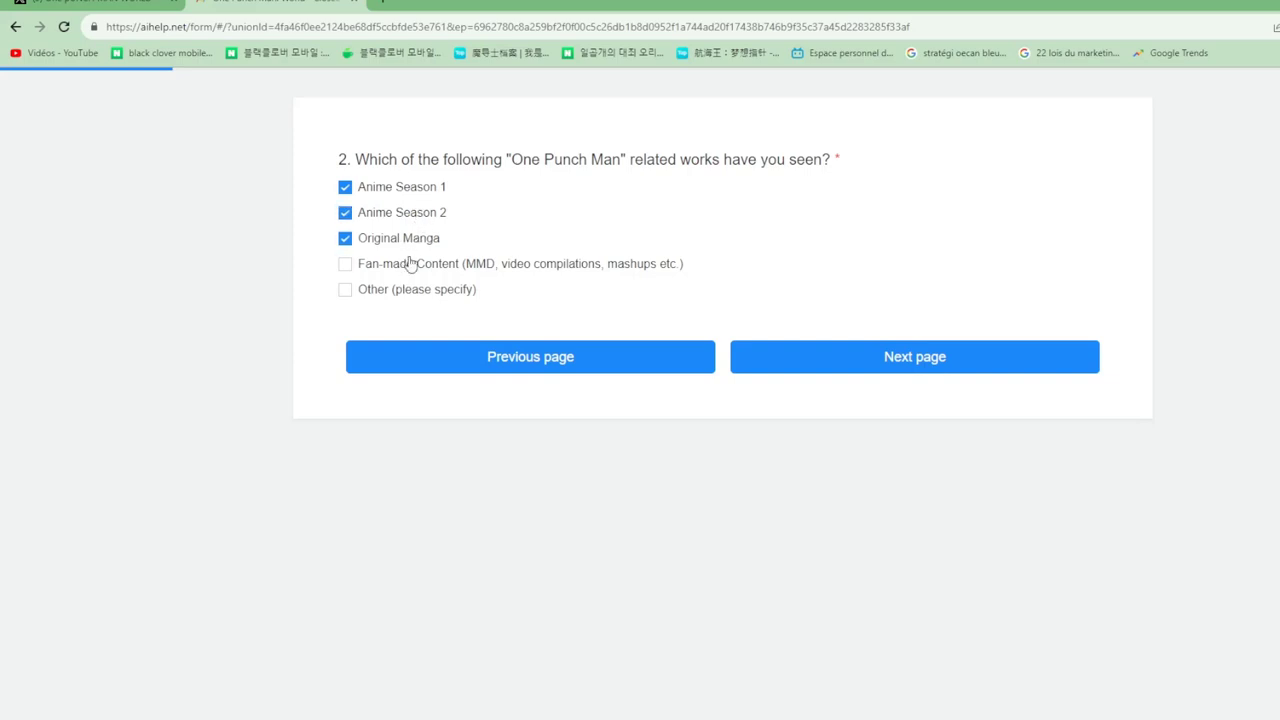
click(426, 273)
click(780, 368)
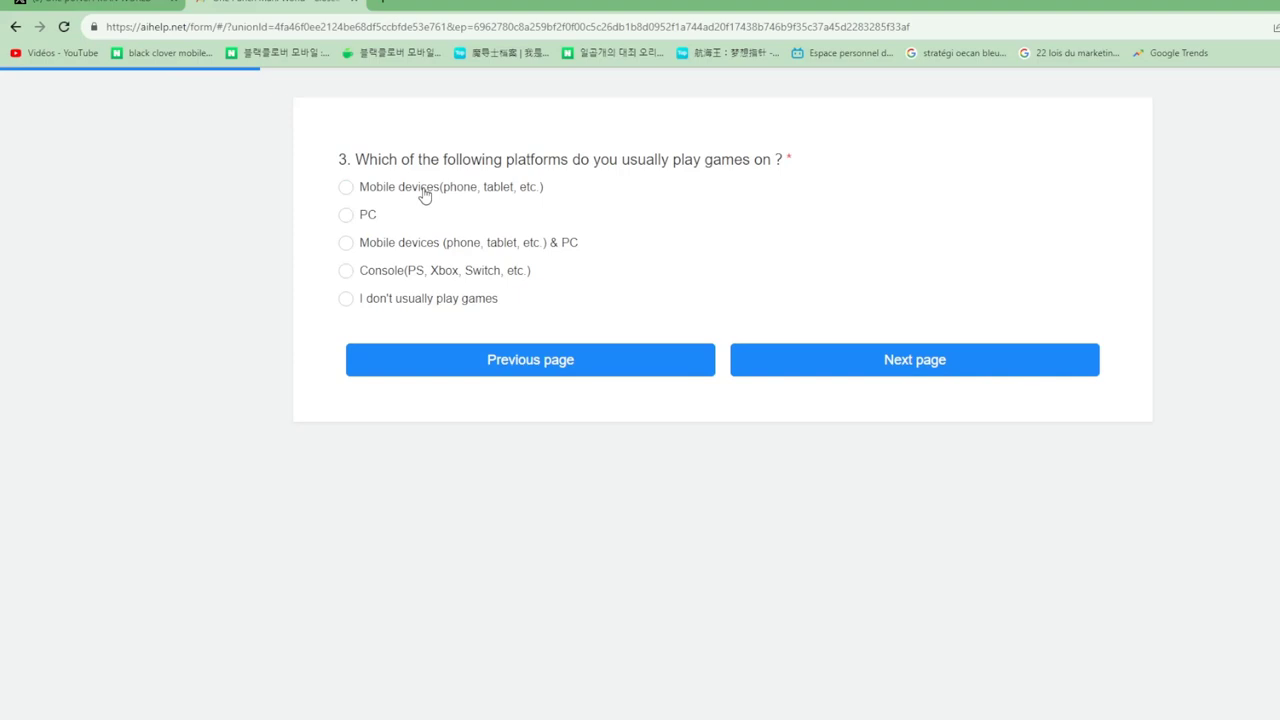
Answer PC as the usual gaming platform and Open-World, Action RPG and Turn-based RPG as the most-played PC genres
click(367, 221)
click(925, 360)
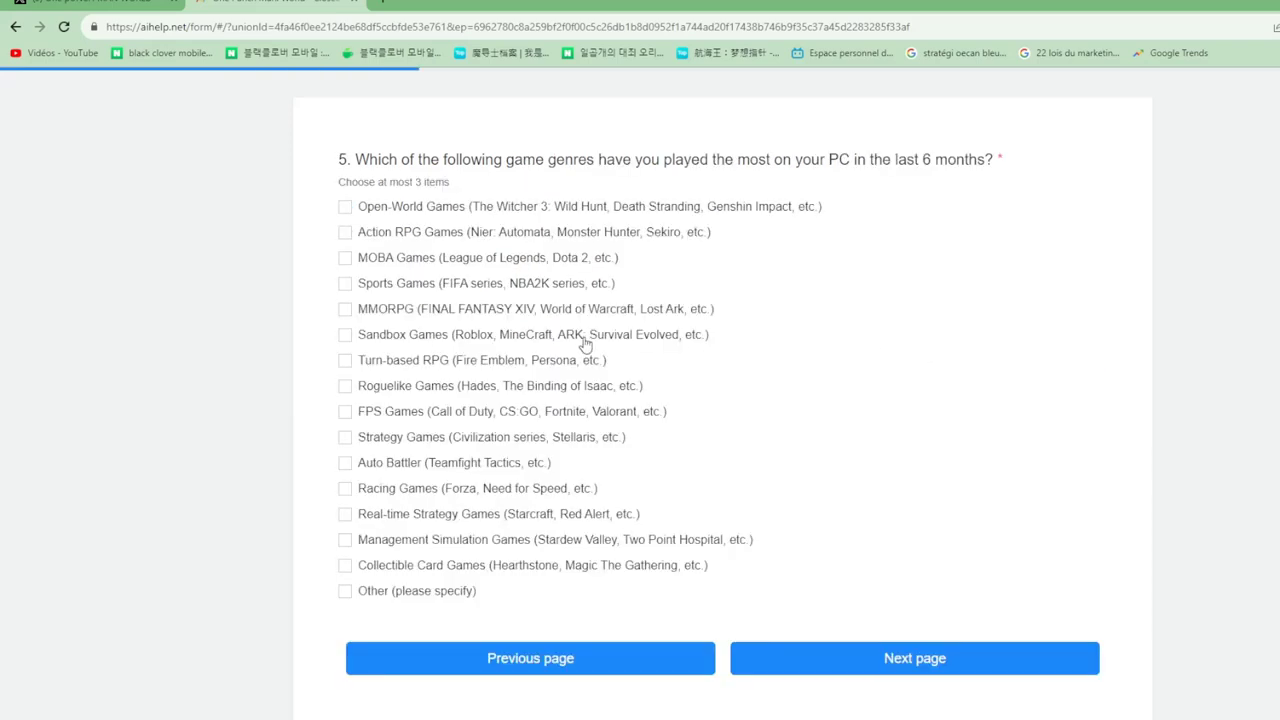
click(380, 231)
click(382, 257)
click(388, 205)
click(422, 361)
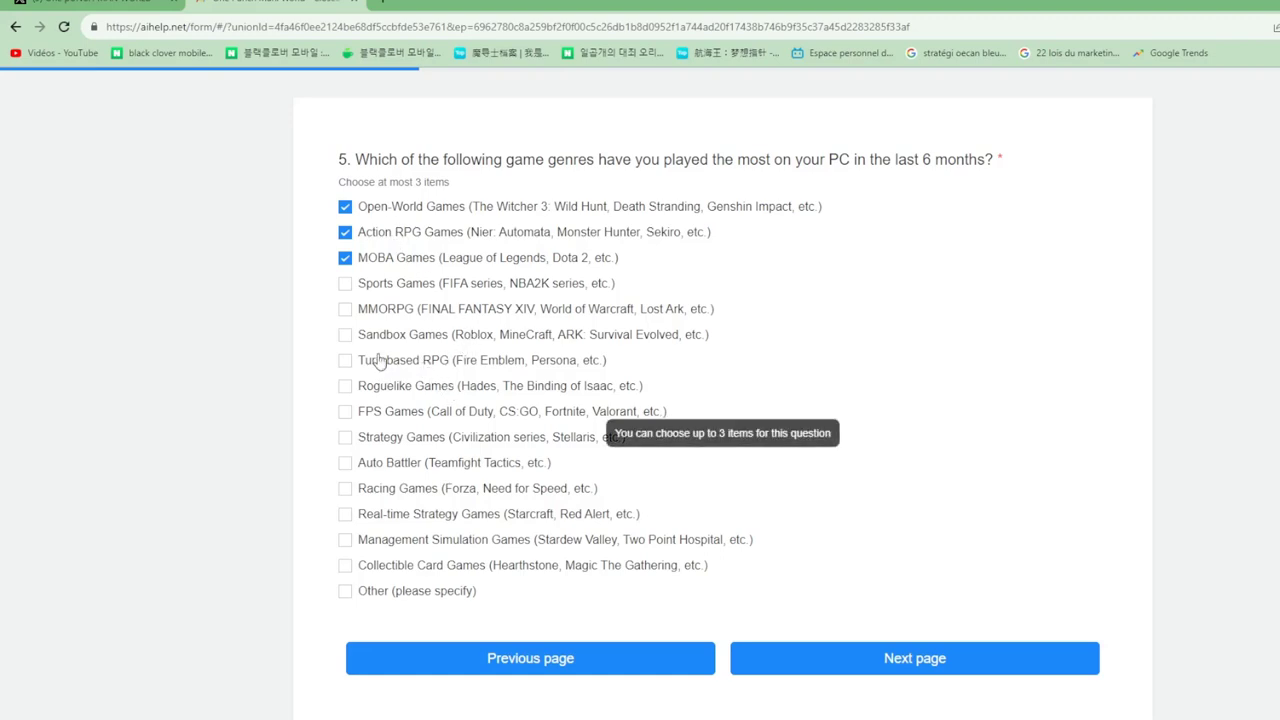
click(346, 259)
click(346, 365)
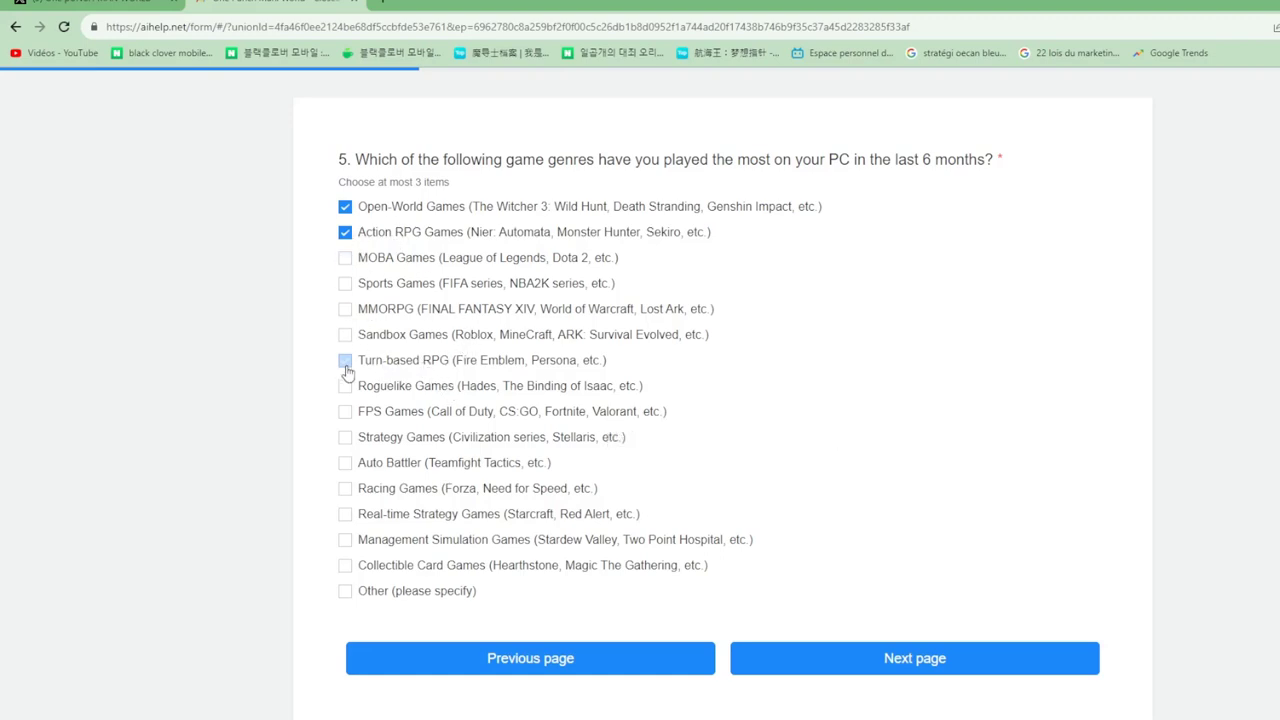
click(912, 670)
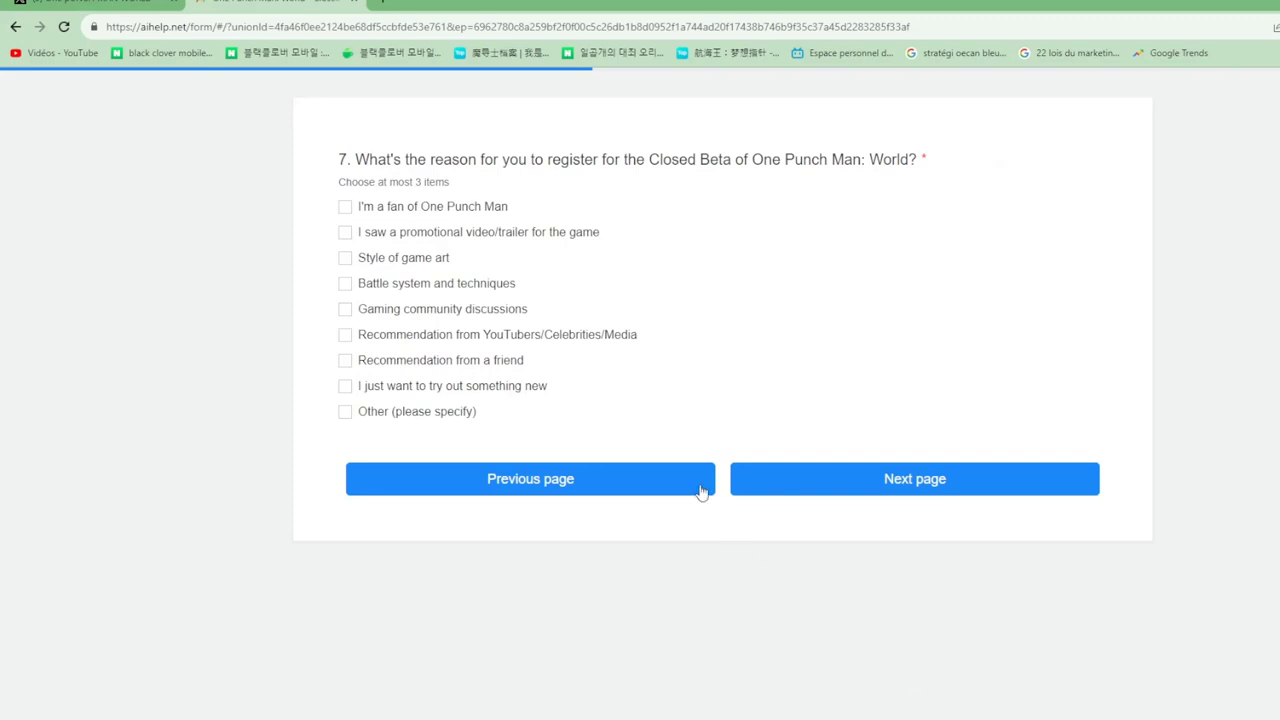
Submit being a One Punch Man fan, the promotional video/trailer and the style of game art as reasons for registering
click(385, 210)
click(410, 311)
click(377, 281)
click(372, 264)
click(372, 283)
click(384, 262)
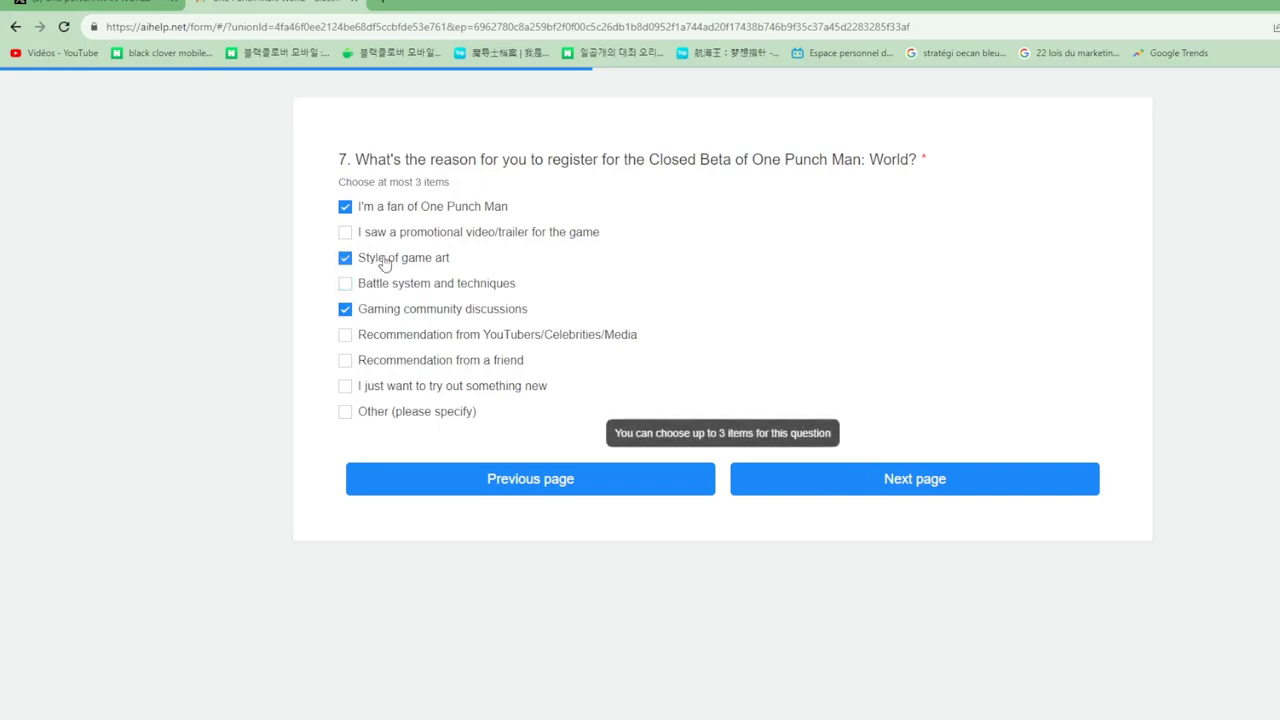
click(346, 309)
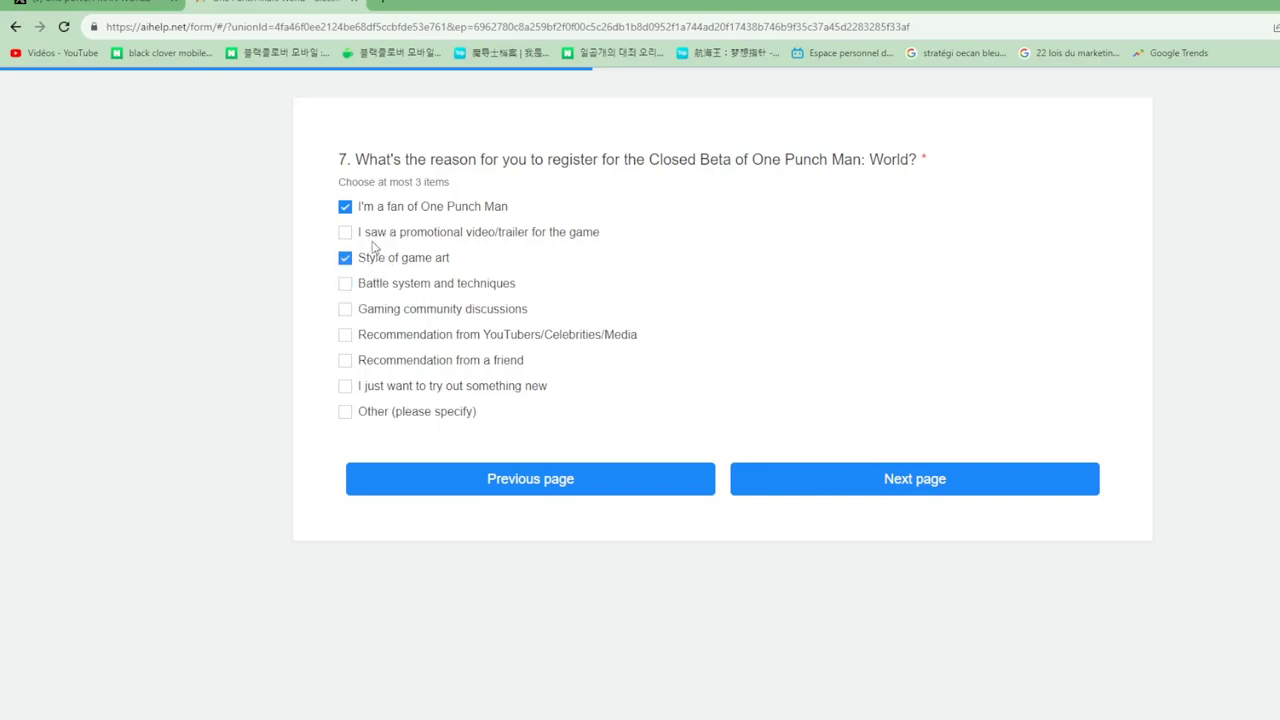
click(375, 236)
click(894, 480)
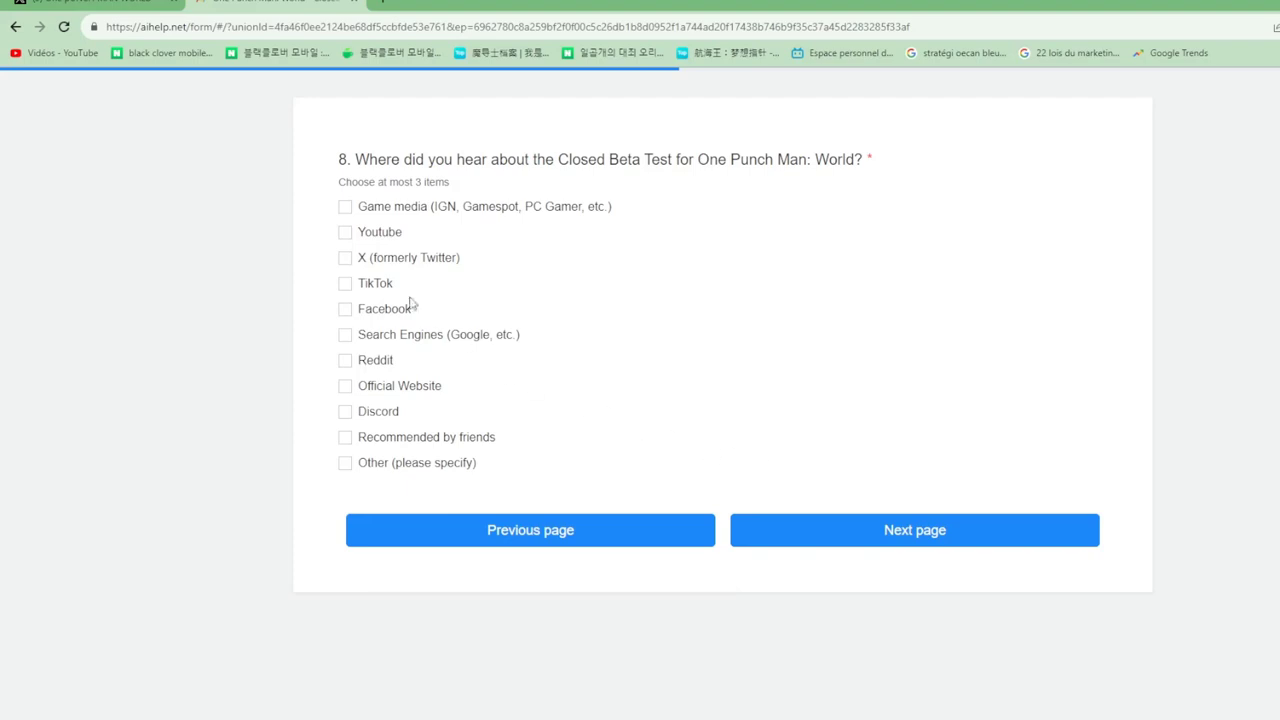
Return to the registration reasons in question 7 and replace "Style of game art" with "Battle system and techniques"
click(512, 537)
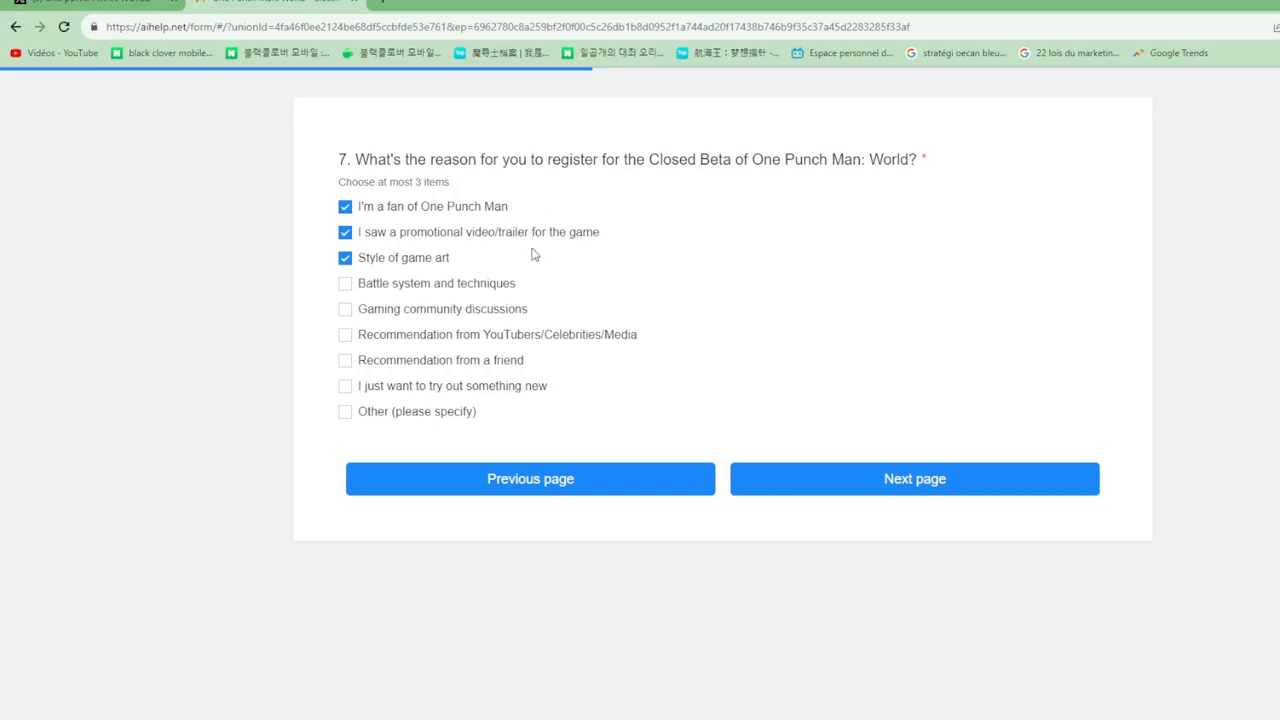
click(425, 262)
click(418, 290)
click(917, 488)
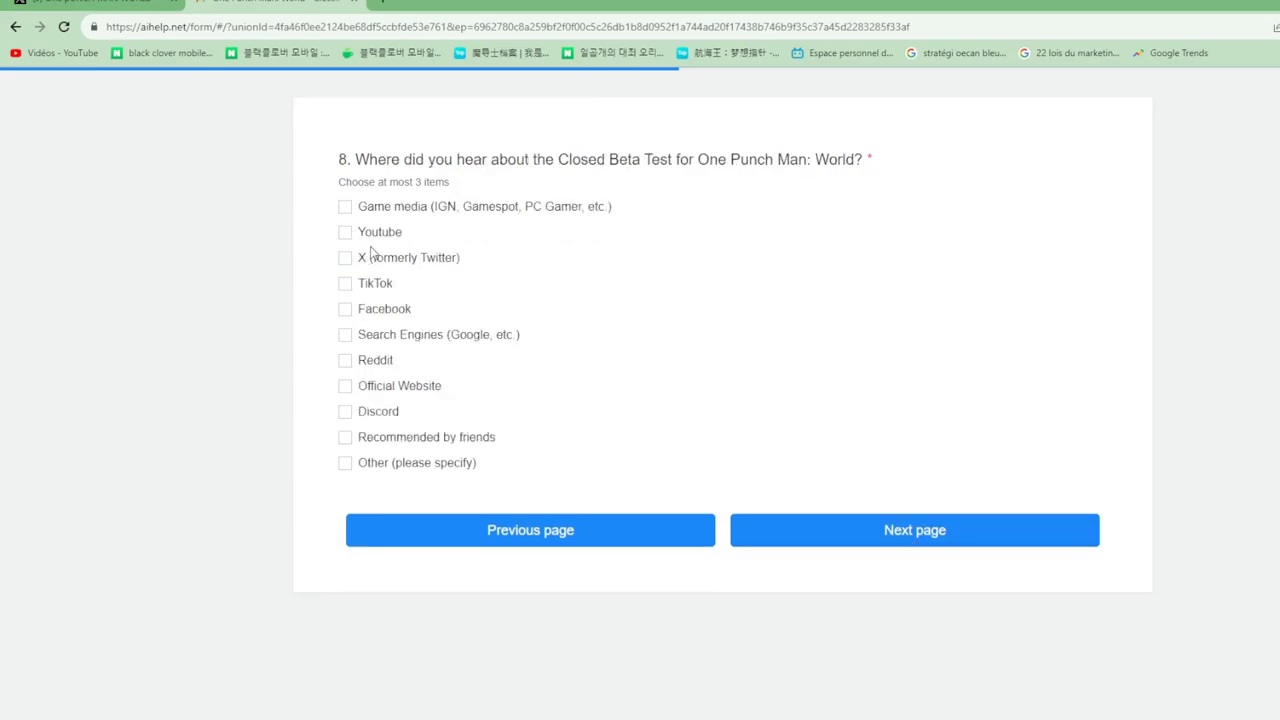
Submit Youtube, X (formerly Twitter) and Other, specified as "taptap", as the sources for hearing about the Closed Beta Test
click(368, 464)
click(420, 507)
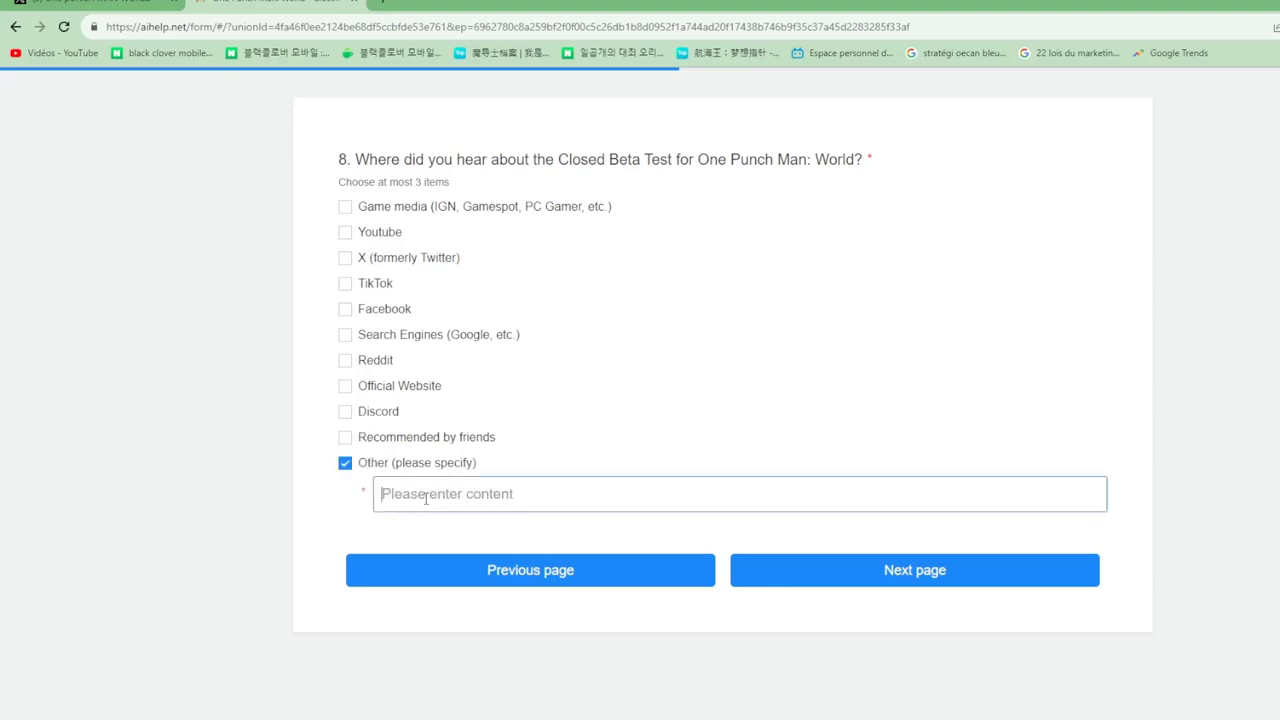
text(taptap)
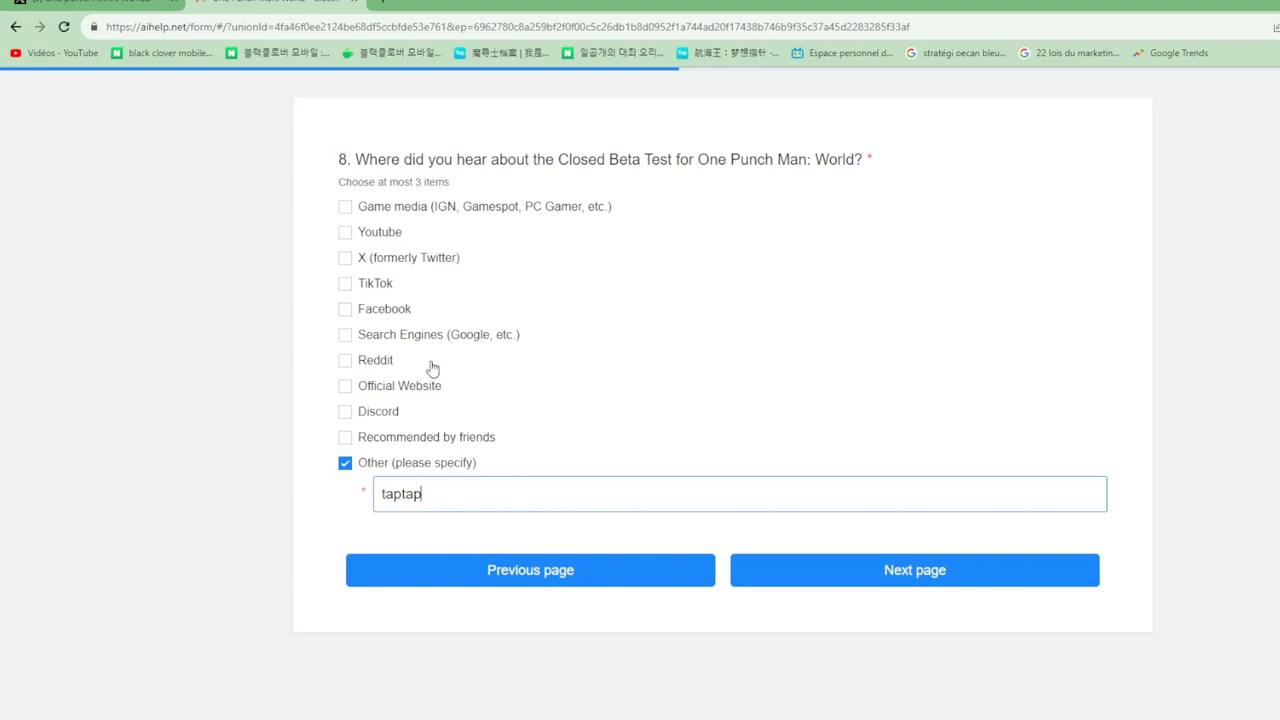
click(368, 286)
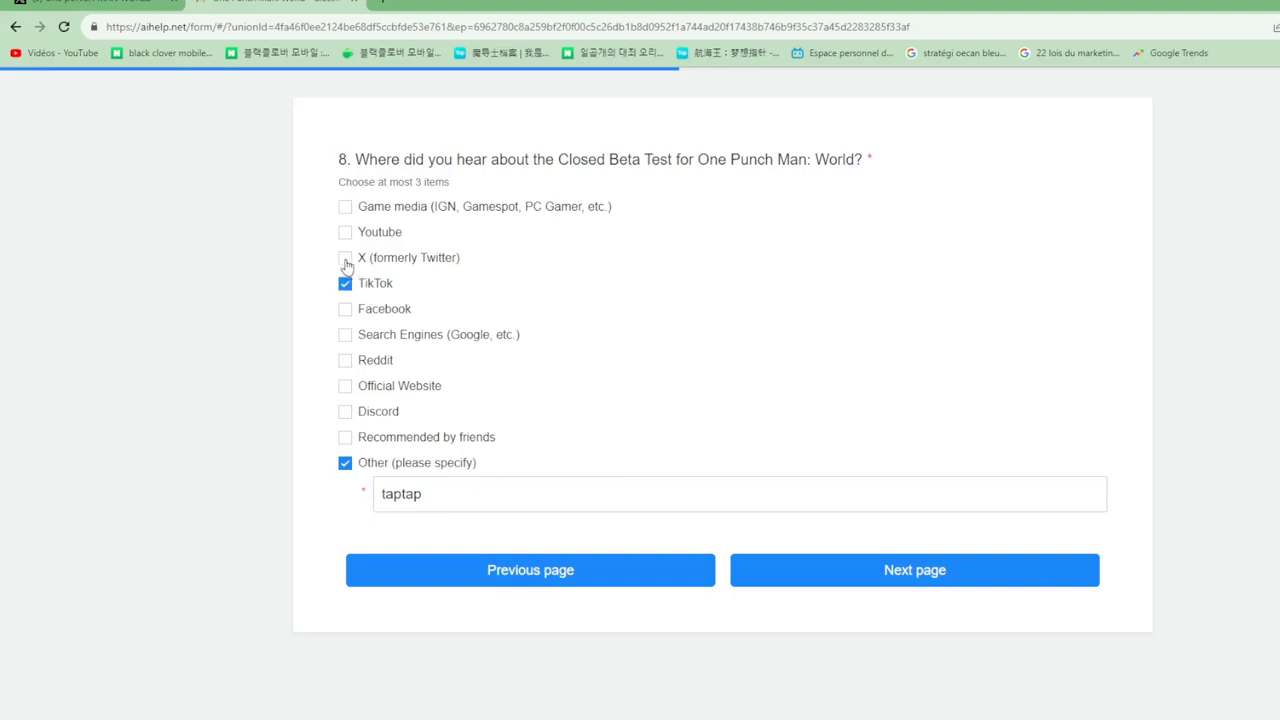
click(345, 260)
click(375, 468)
click(373, 466)
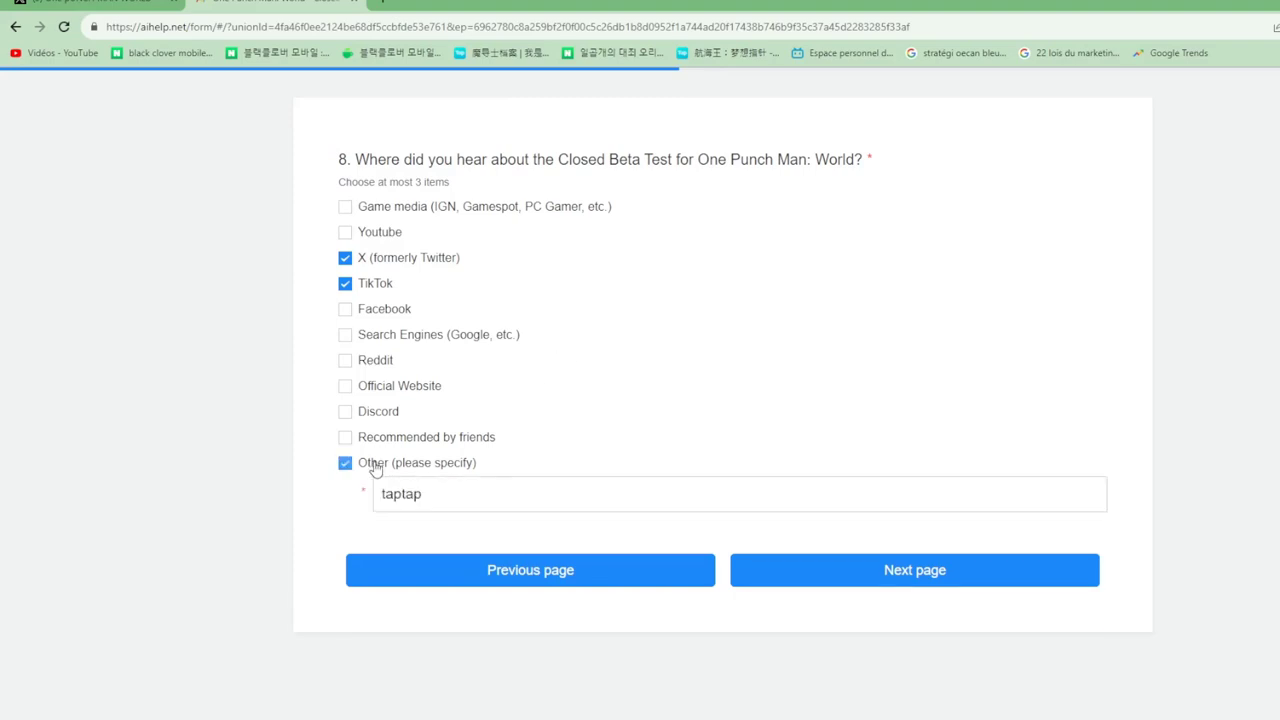
click(378, 285)
click(370, 234)
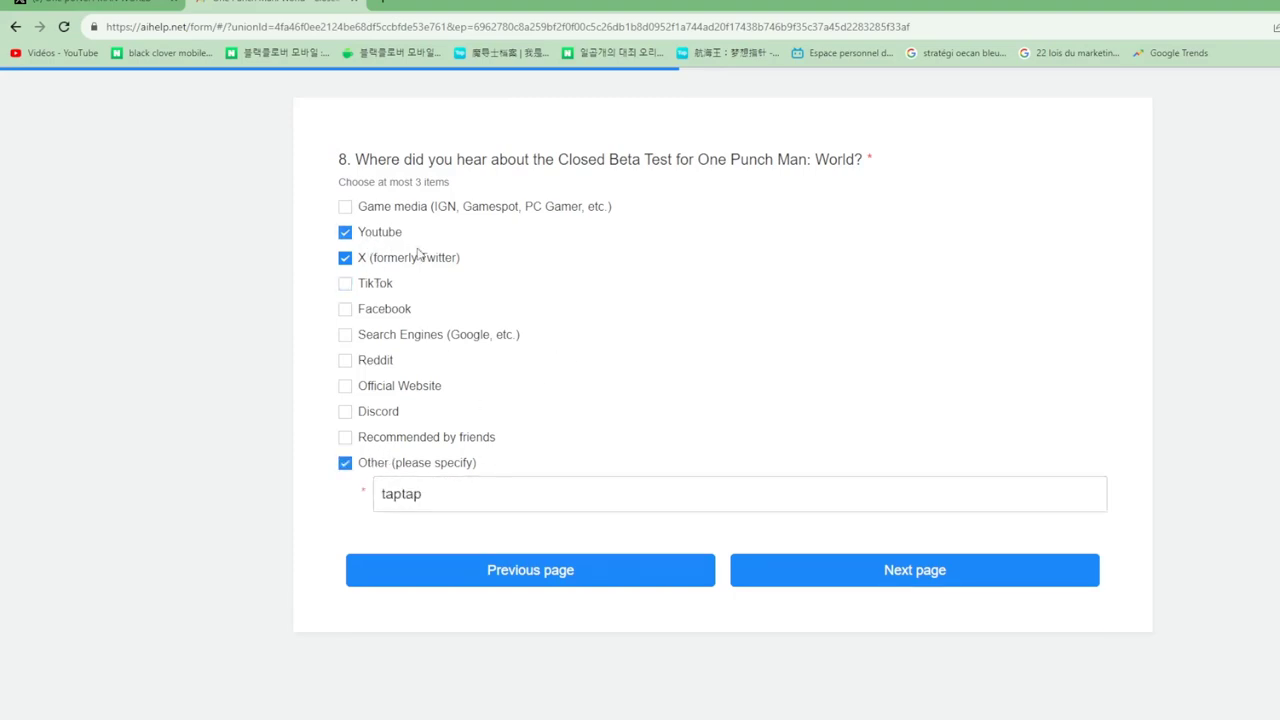
click(375, 208)
click(858, 585)
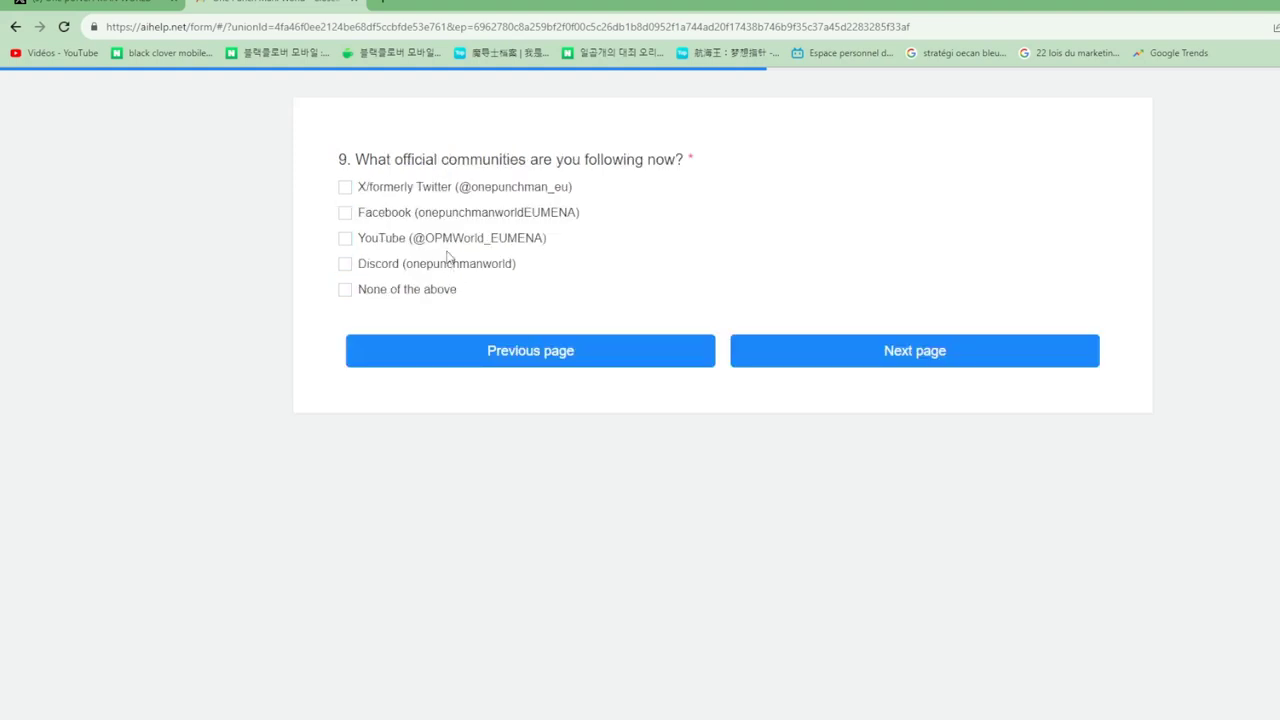
Submit the X, Facebook, YouTube and Discord communities as the official ones being followed
click(388, 214)
click(385, 241)
click(382, 195)
click(453, 272)
click(824, 351)
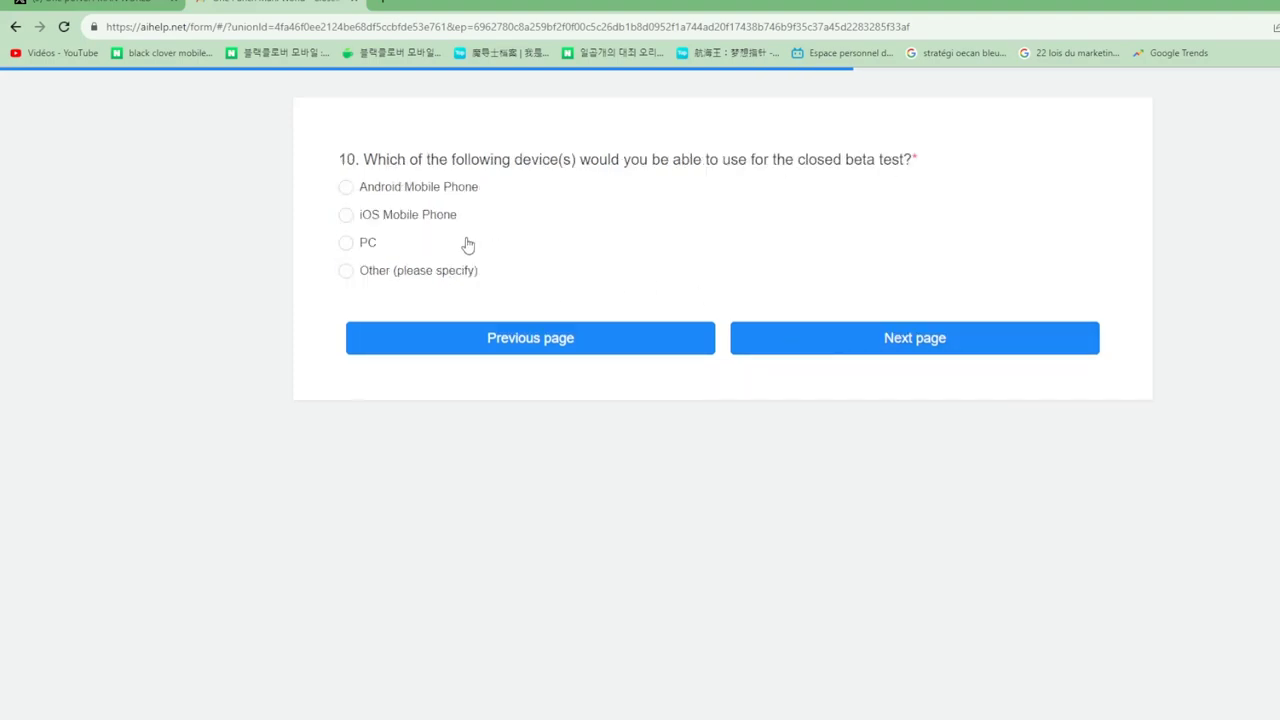
Choose PC as the beta test device and answer Yes to meeting the minimum PC requirements
click(368, 247)
click(897, 337)
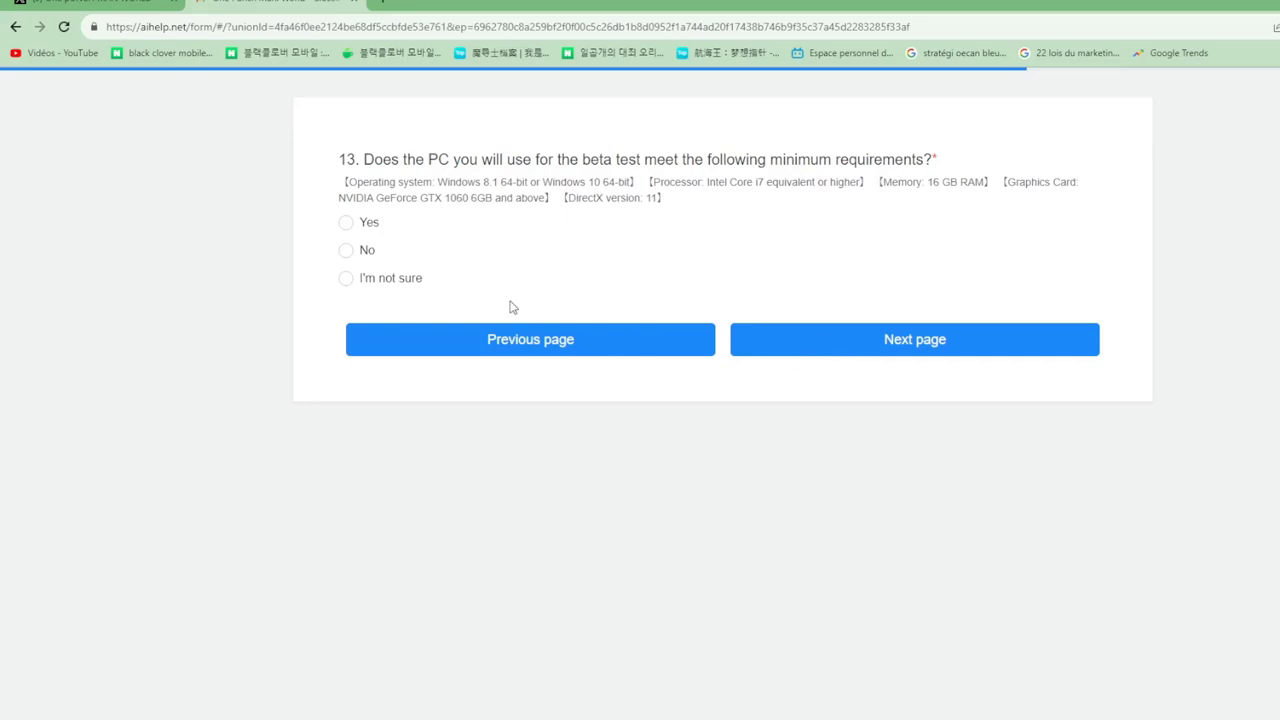
click(352, 226)
click(884, 347)
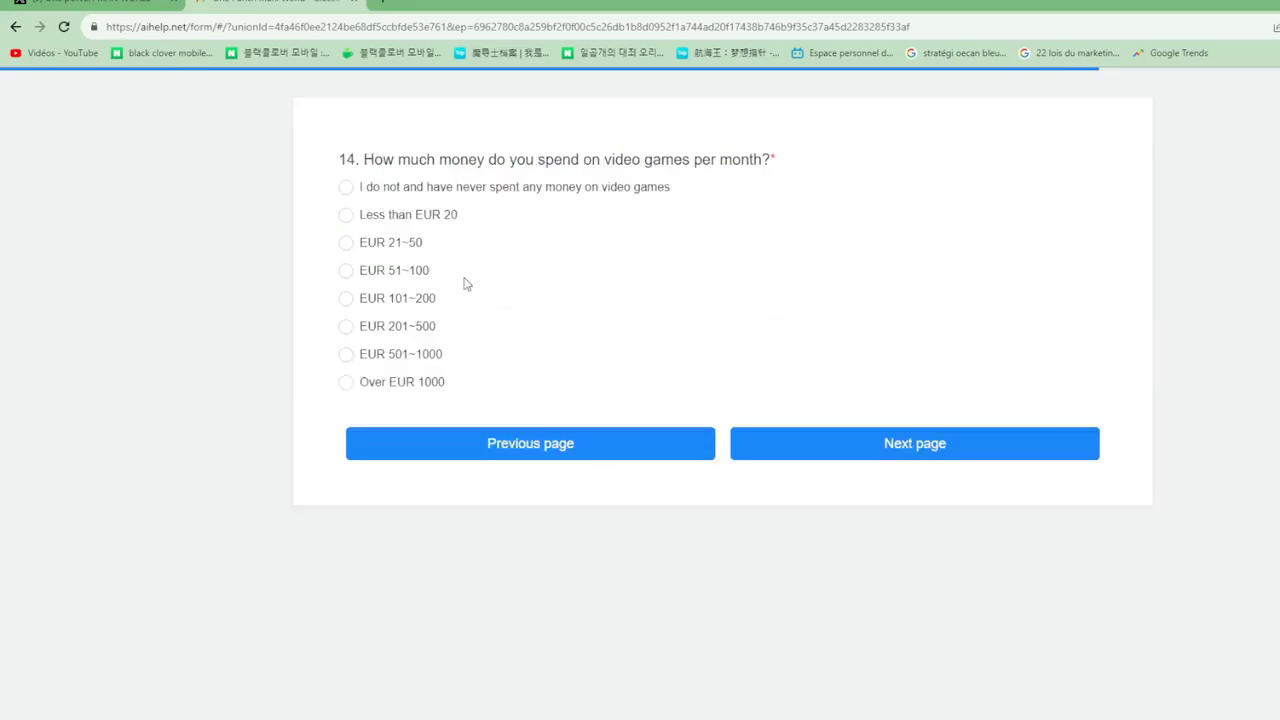
Answer EUR 21~50 for monthly video game spending and 20-40 hours for weekly mobile gaming time
click(370, 245)
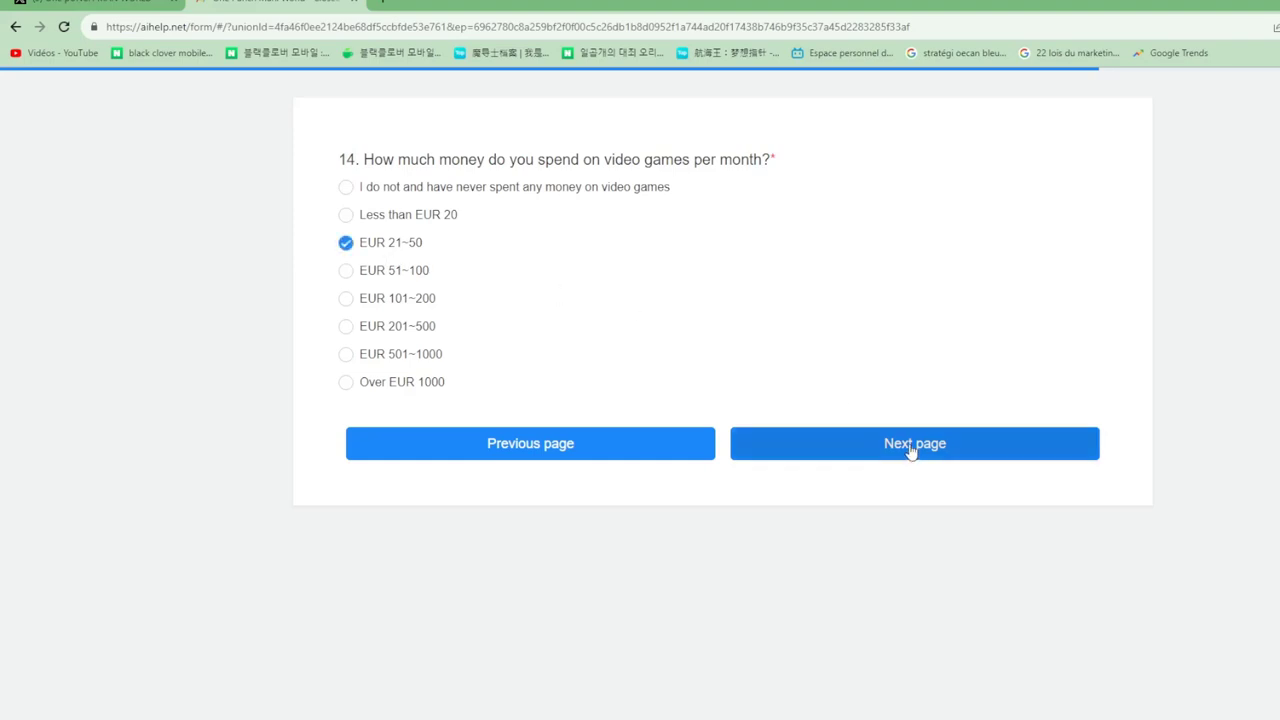
click(911, 449)
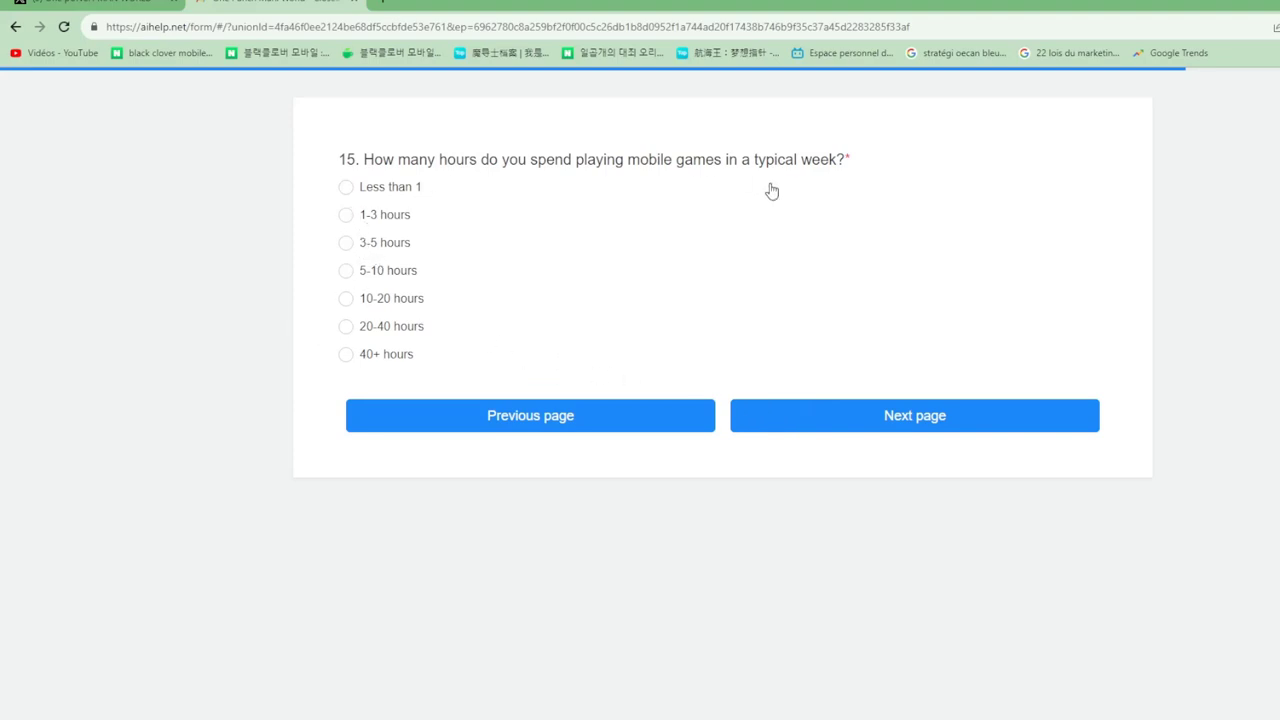
click(378, 336)
click(372, 300)
click(391, 329)
click(906, 417)
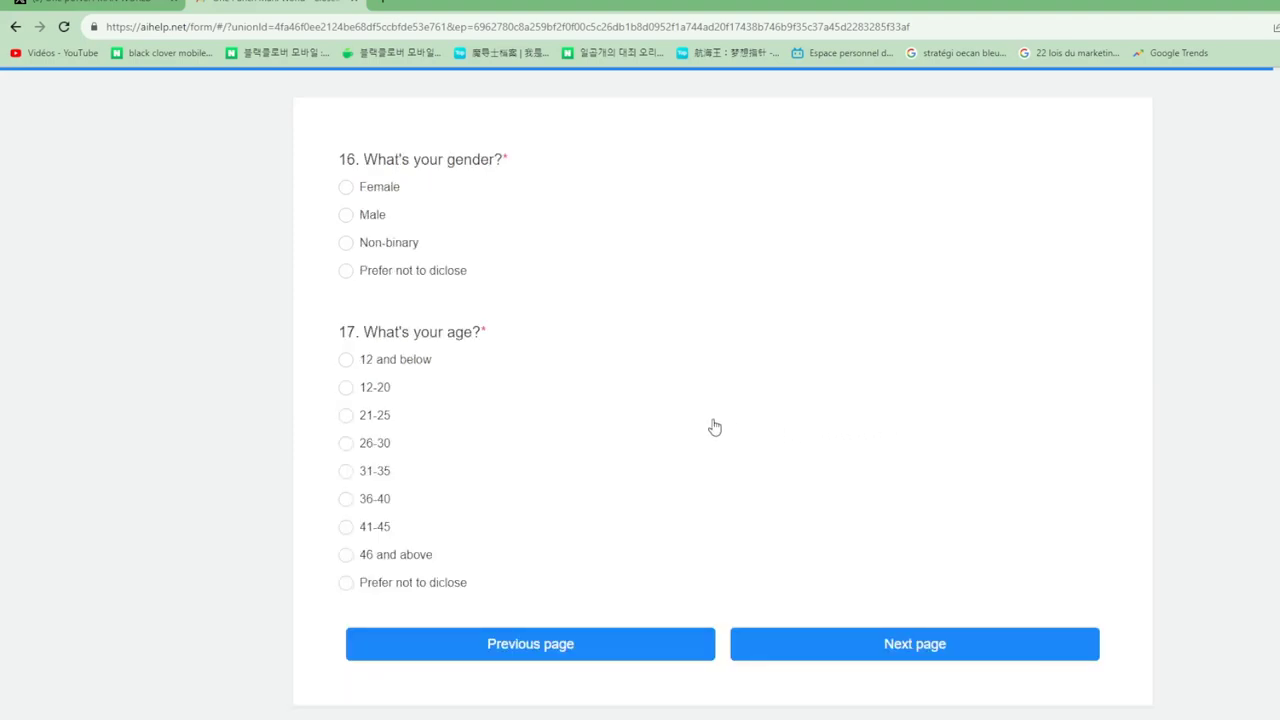
Submit Male as the gender and 21-25 as the age range
click(346, 216)
click(360, 414)
click(866, 644)
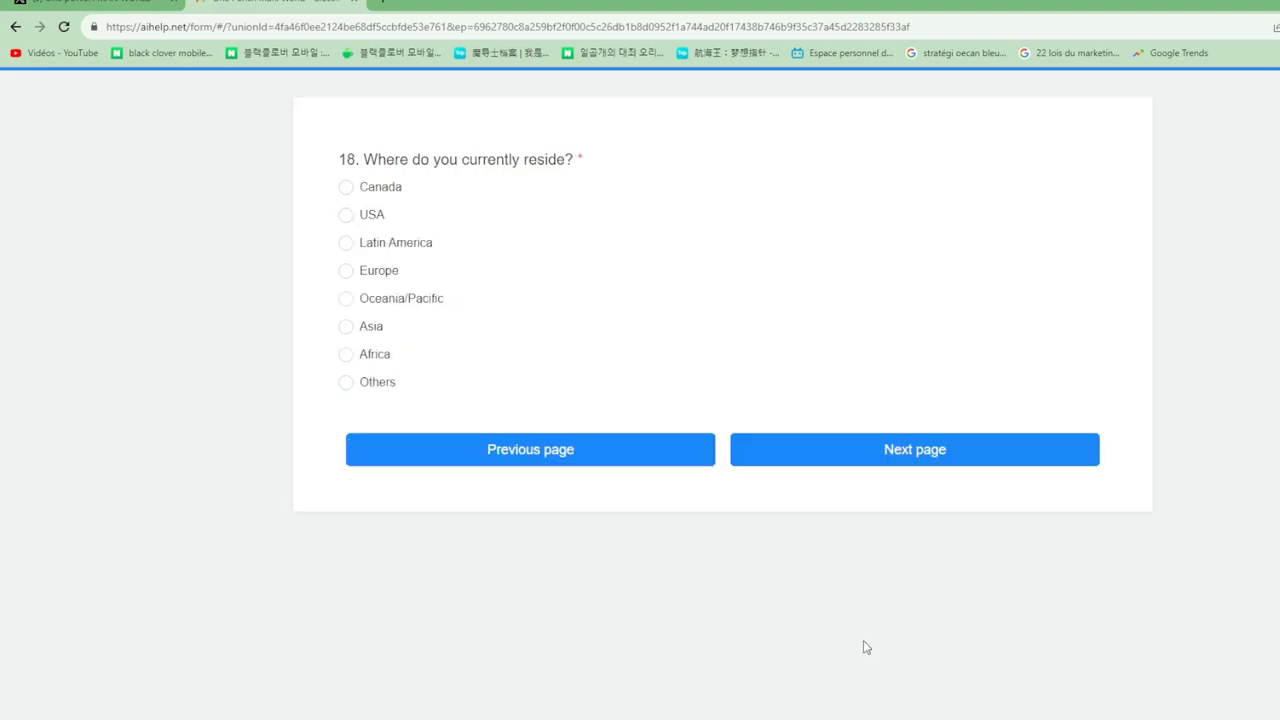
Answer Europe as the region and France as the country of residence, and submit the completed survey
click(384, 277)
click(898, 444)
click(578, 197)
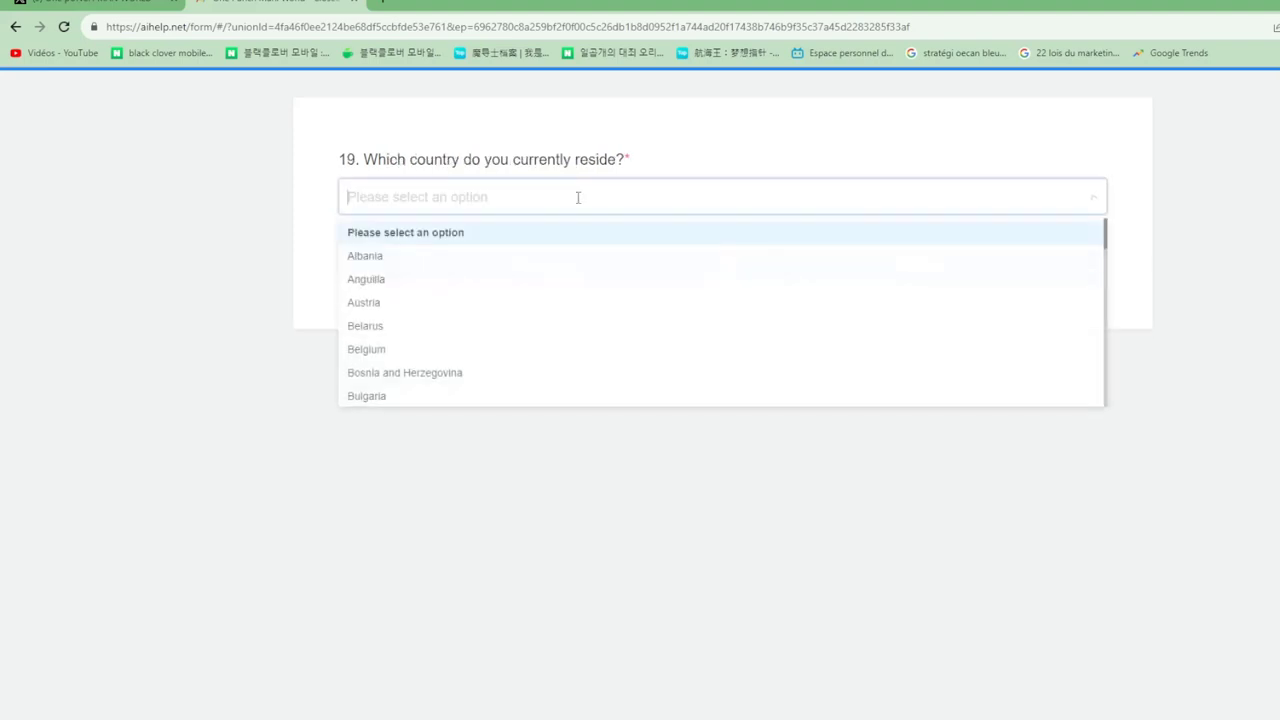
text(fra)
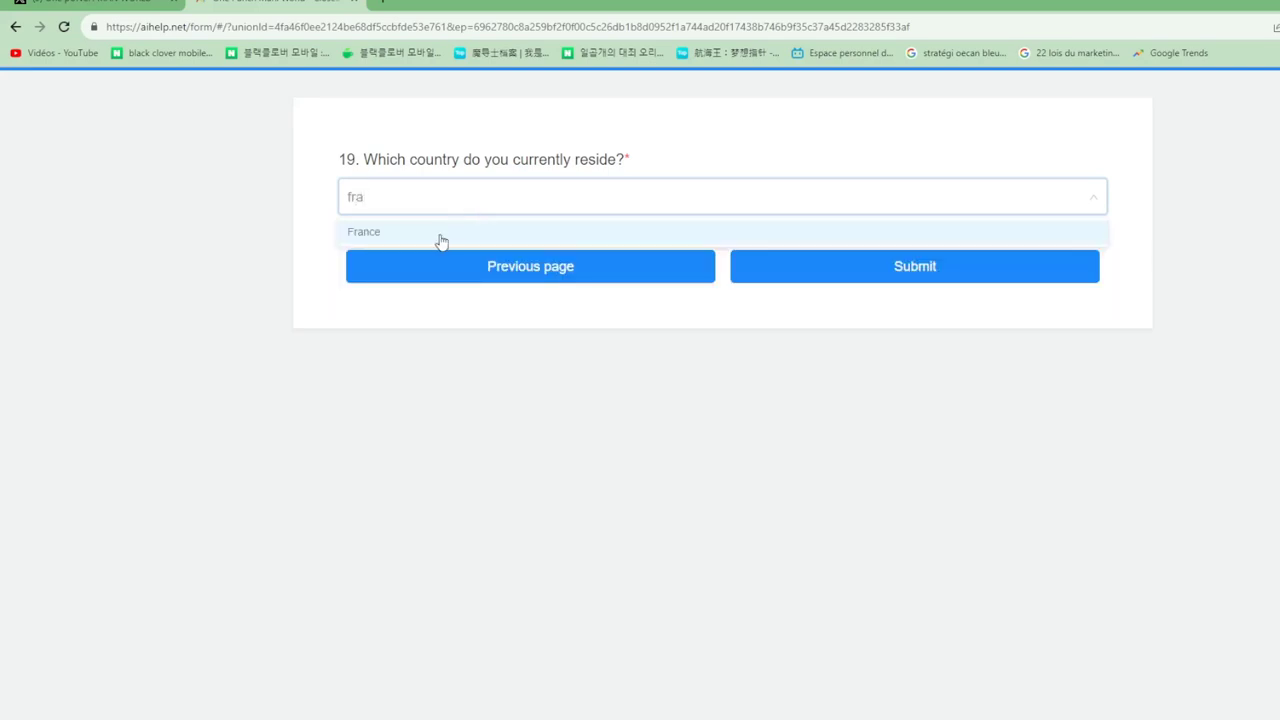
click(441, 238)
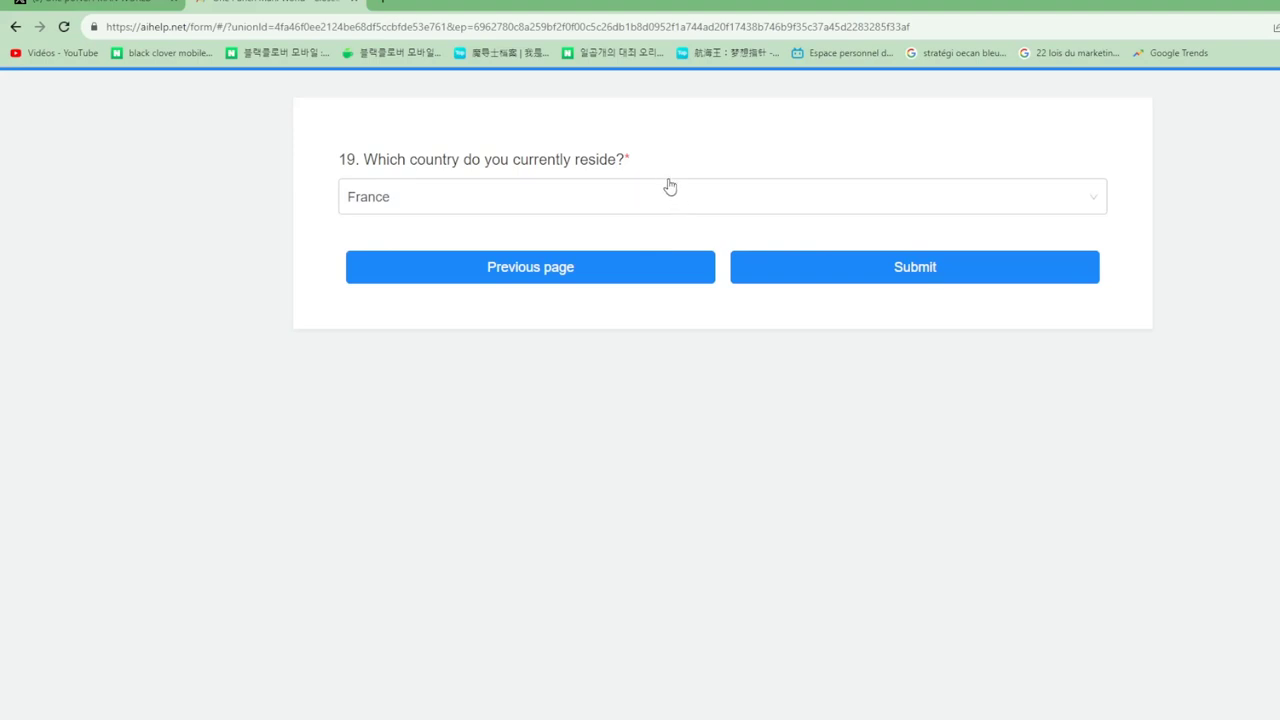
click(905, 263)
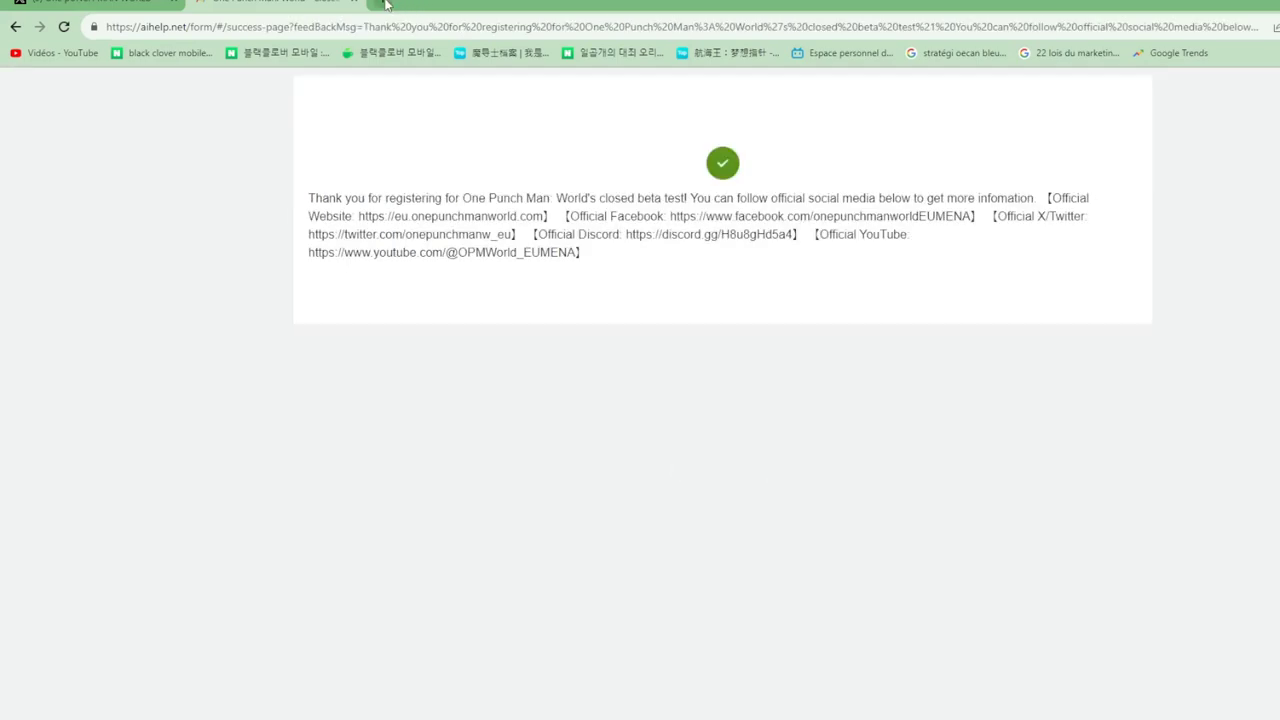
Open the Google Play games section in a new tab and search the store for "one punch man world"
click(385, 4)
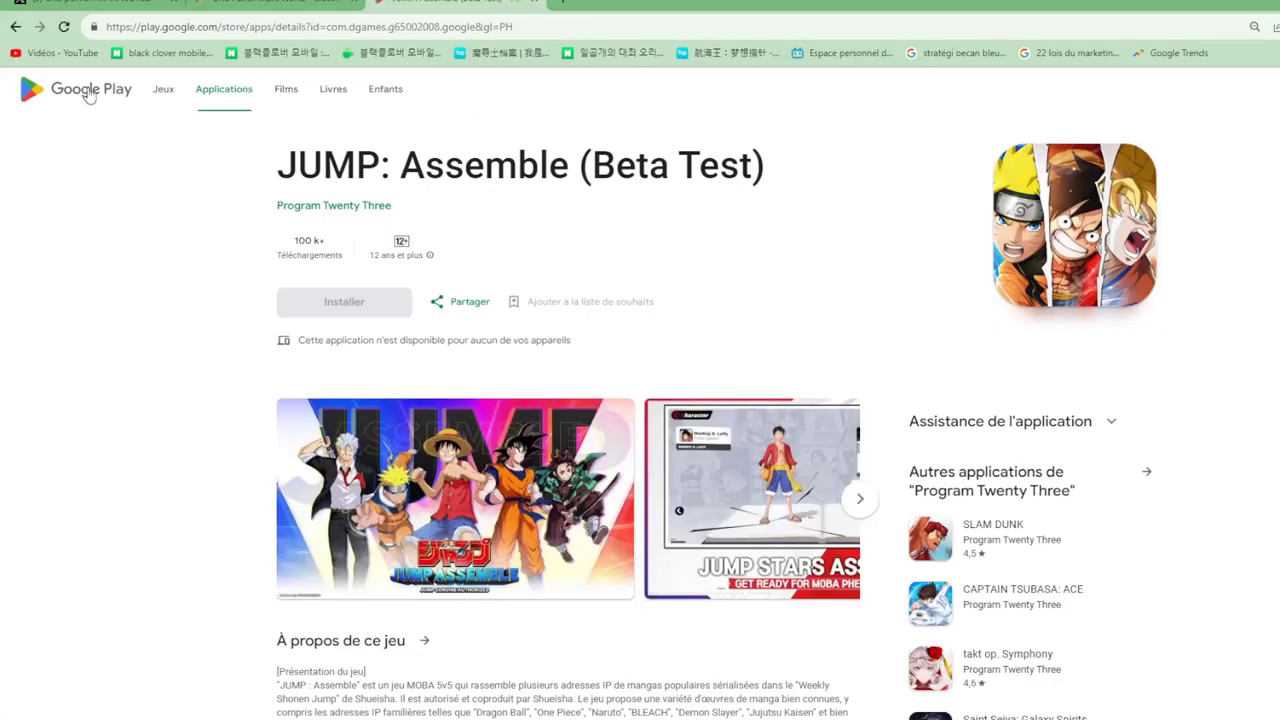
click(165, 94)
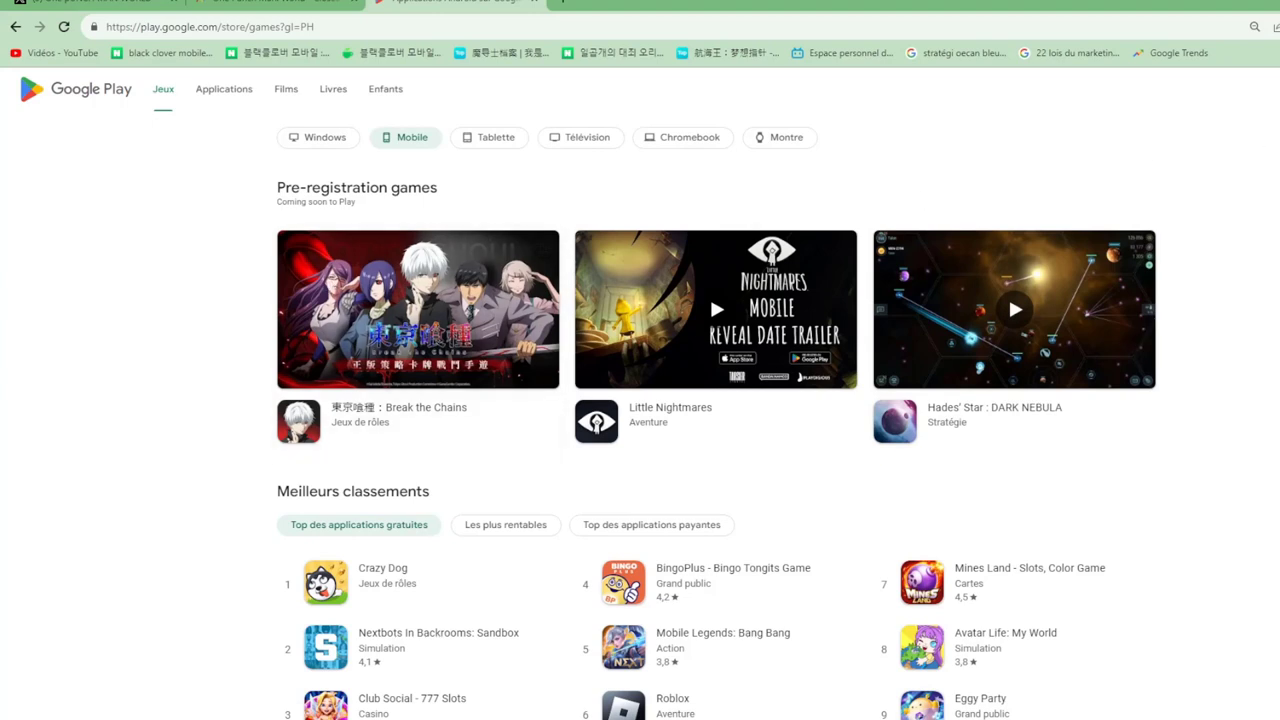
click(1245, 88)
text(o)
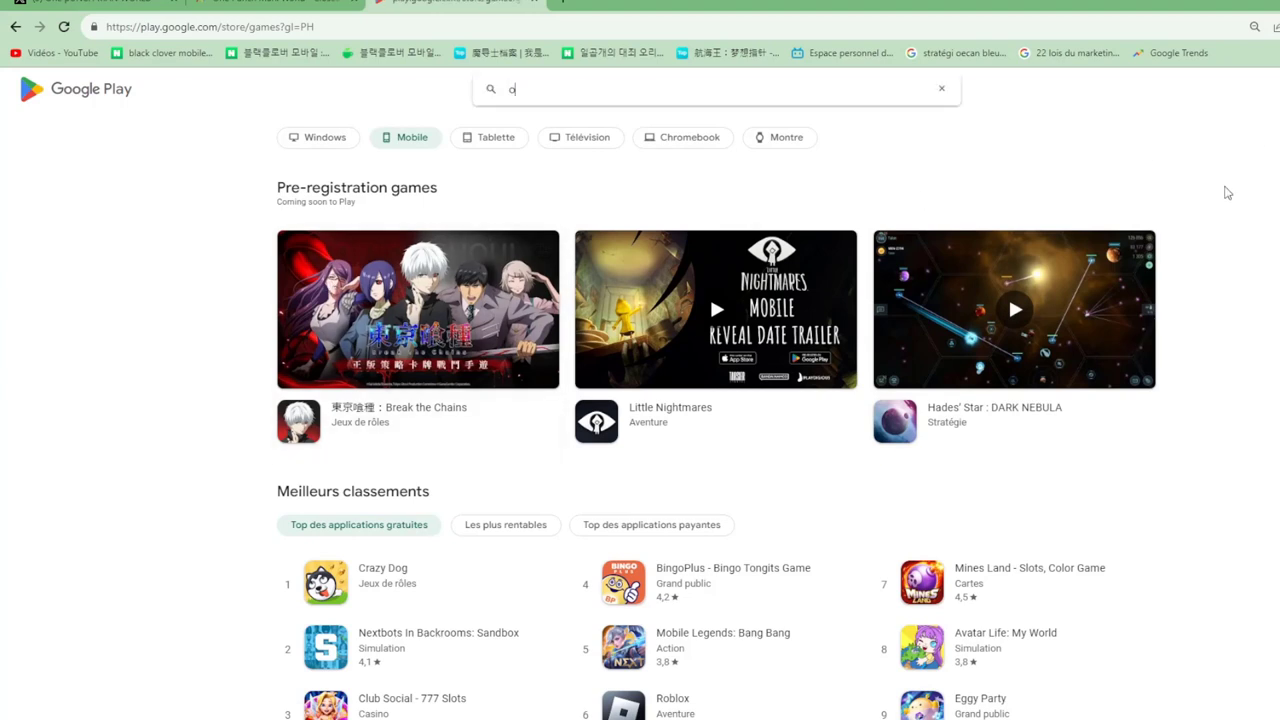
text(ne punch mla)
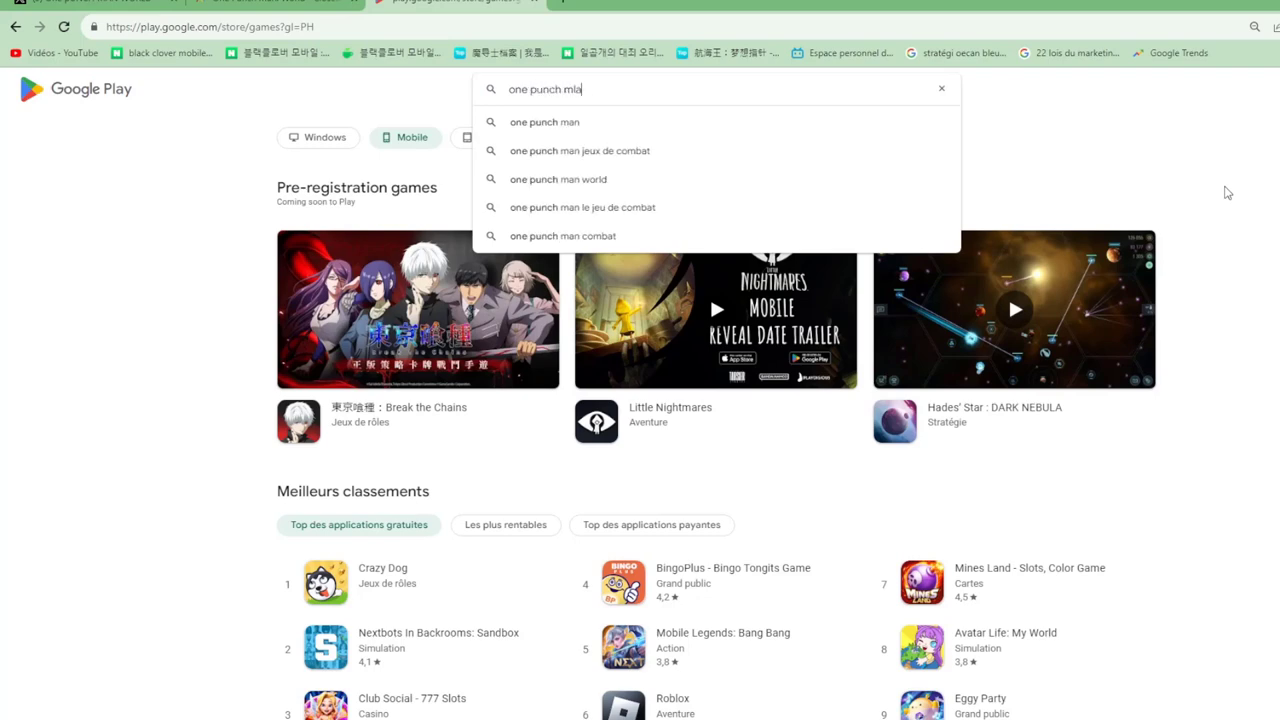
key(BackSpace)
key(BackSpace)
text(an wor)
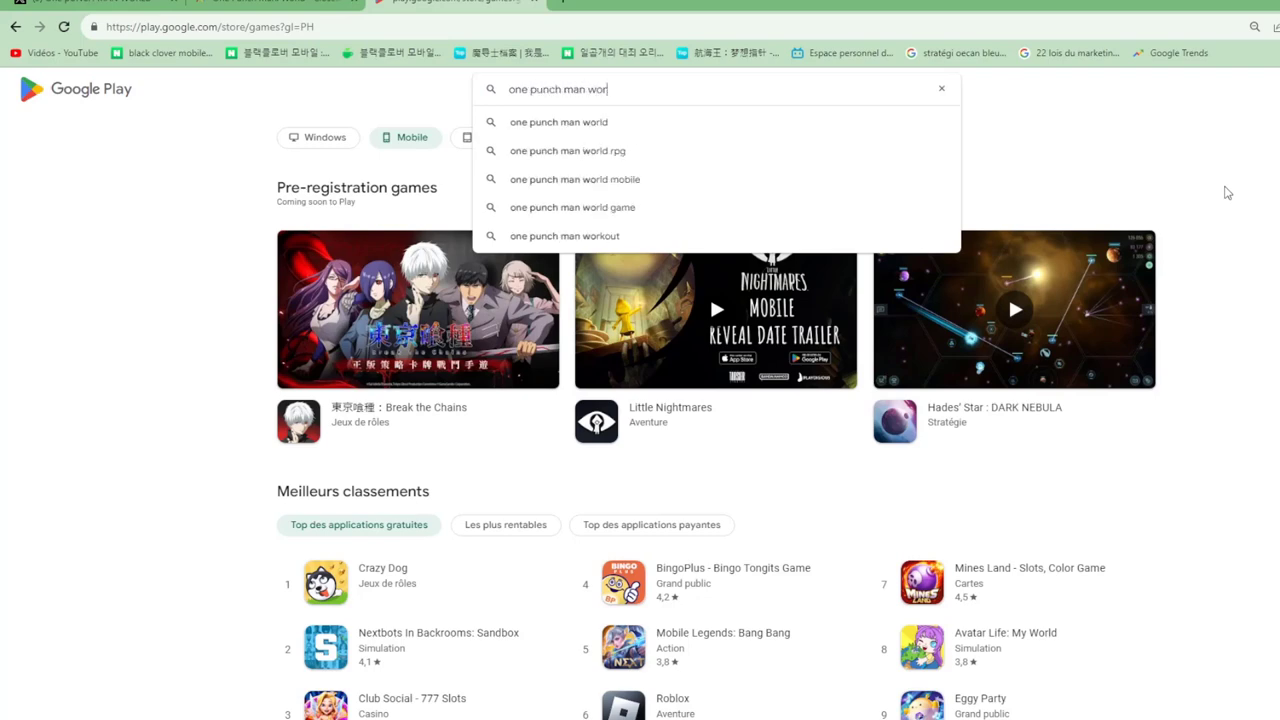
text(ld)
key(Return)
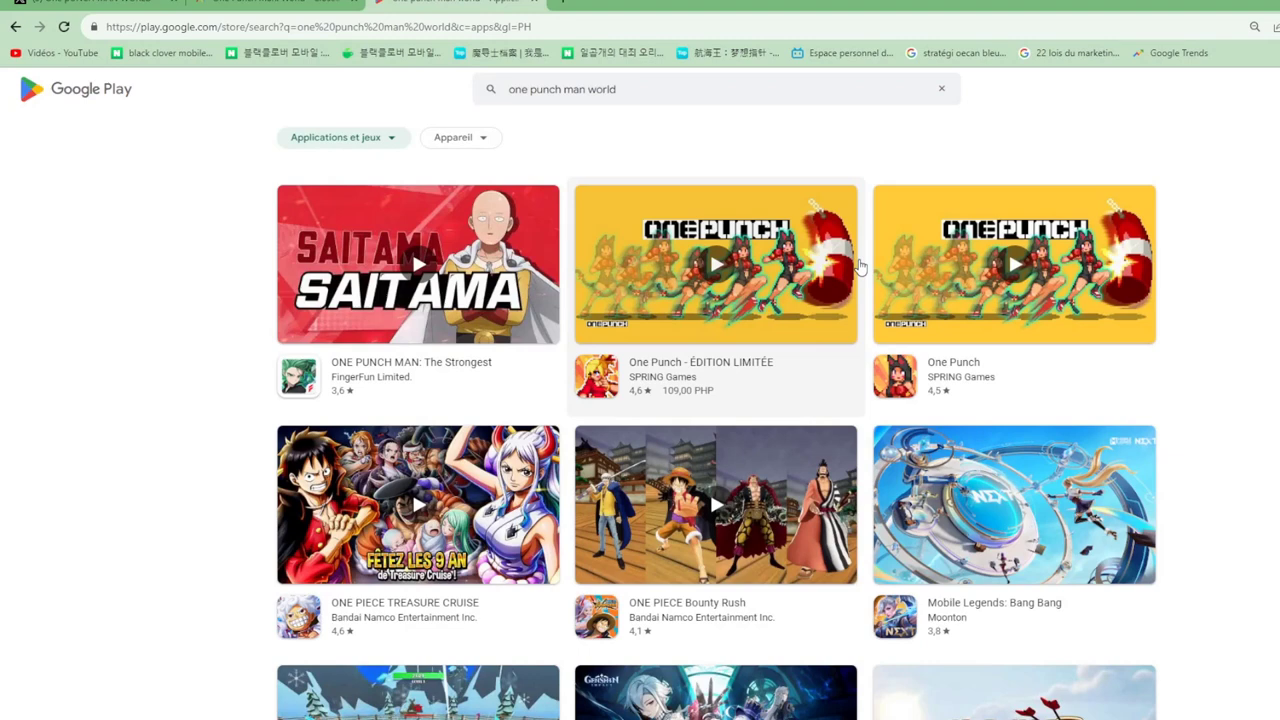
scroll(860, 266, down, 2)
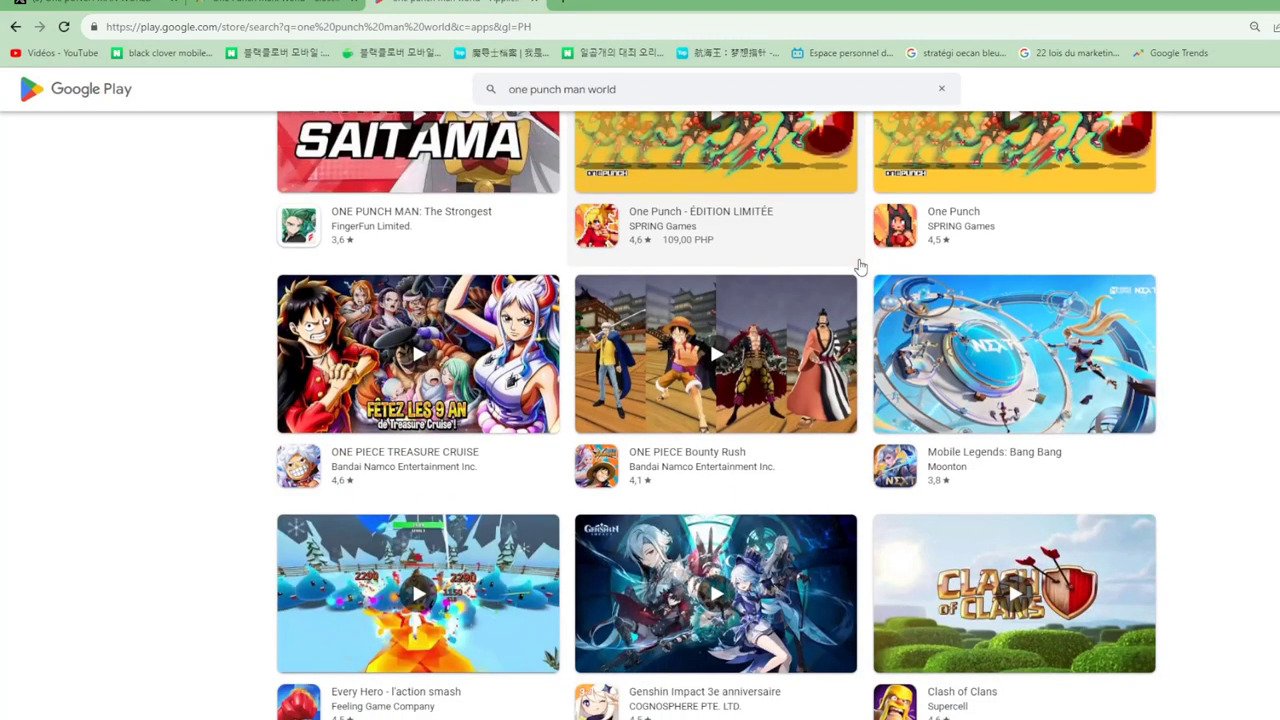
Reach the Google Play pre-registration page from the One Punch Man World Facebook page through its official site, eu.onepunchmanworld.com
key(ctrl+t)
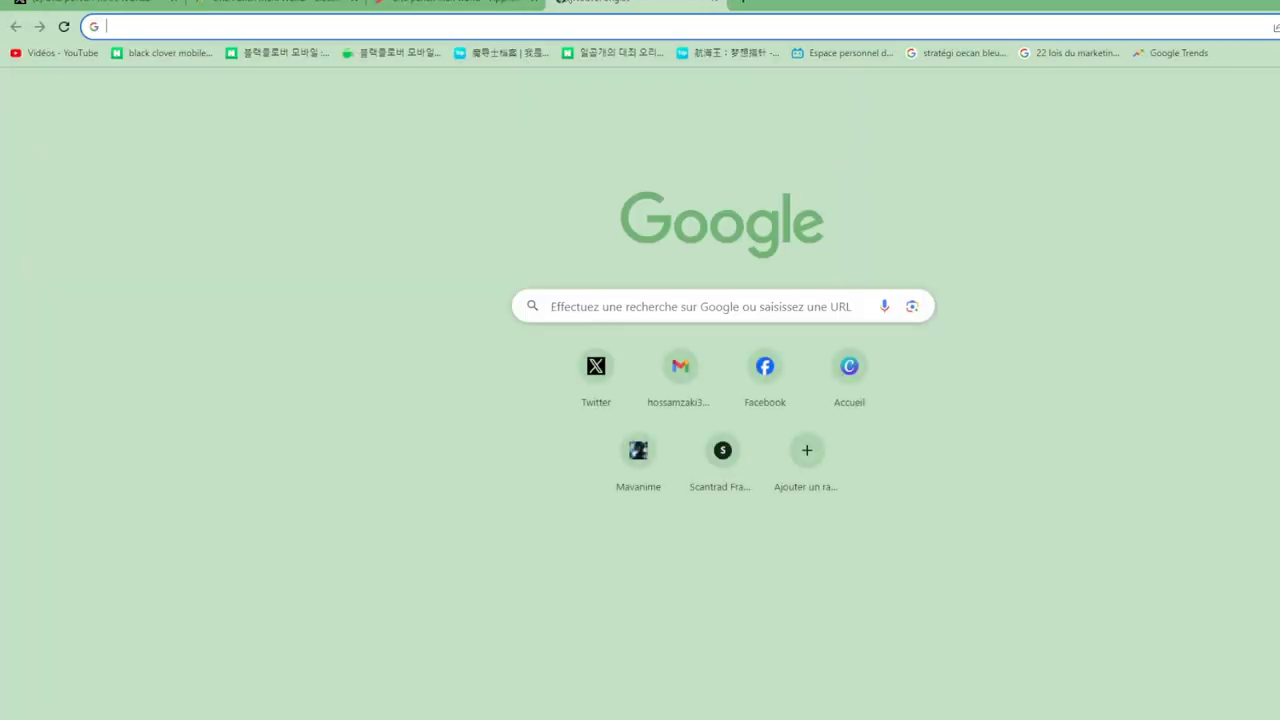
text(onepu)
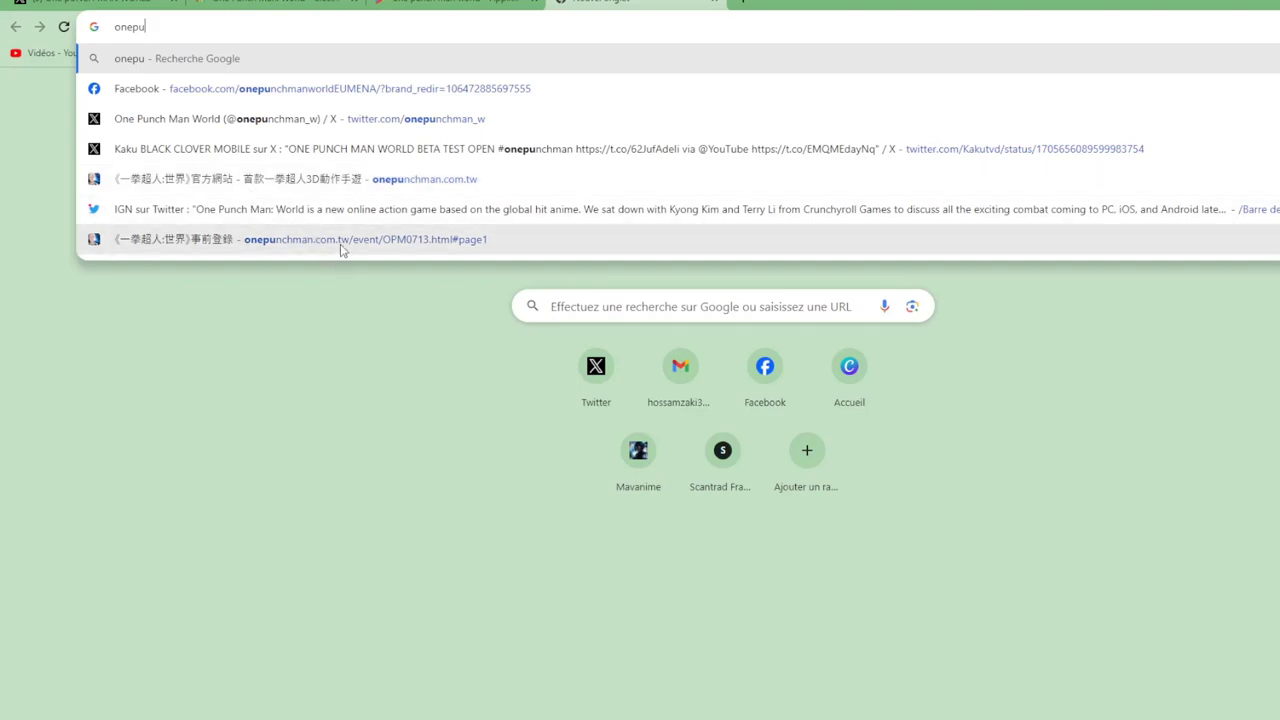
click(350, 90)
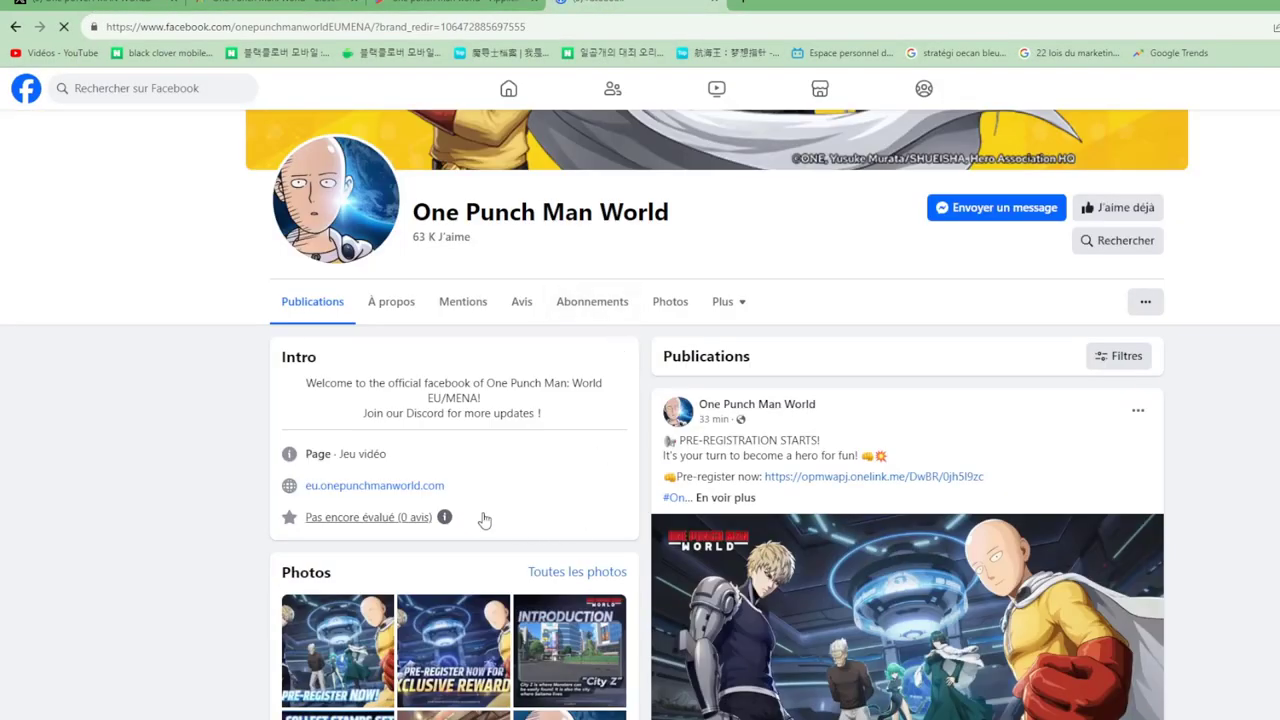
click(388, 487)
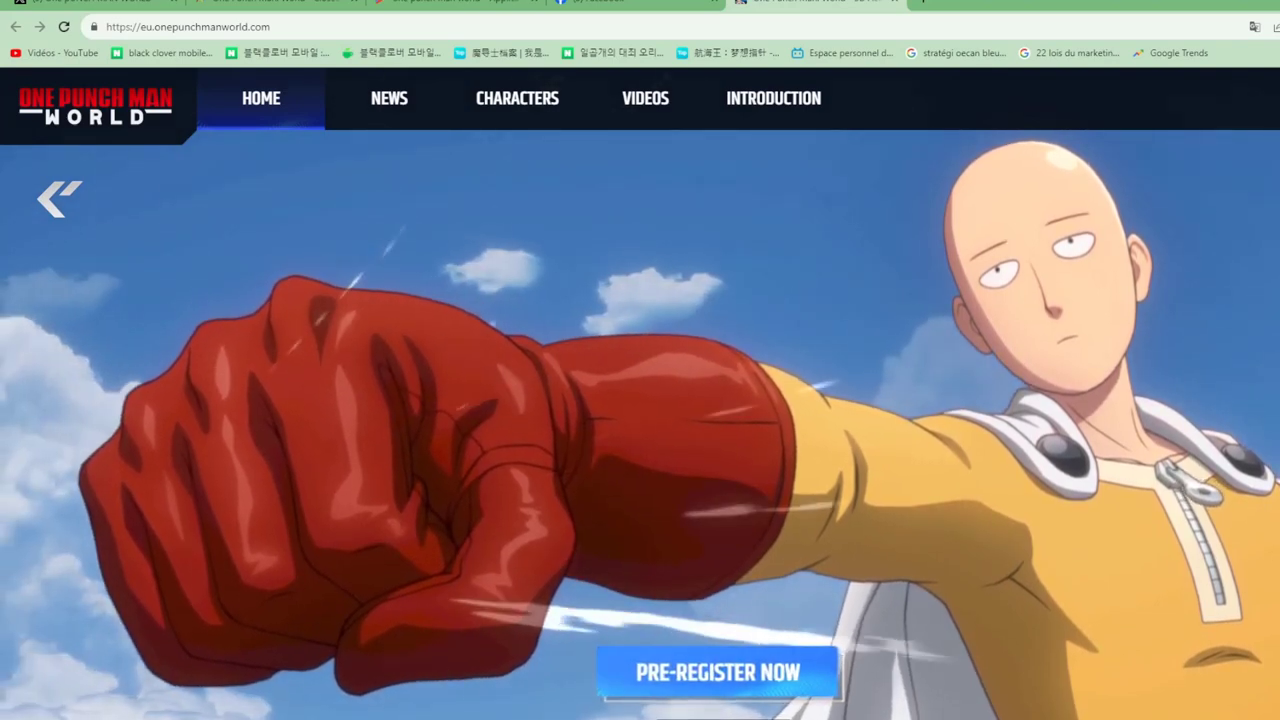
click(718, 672)
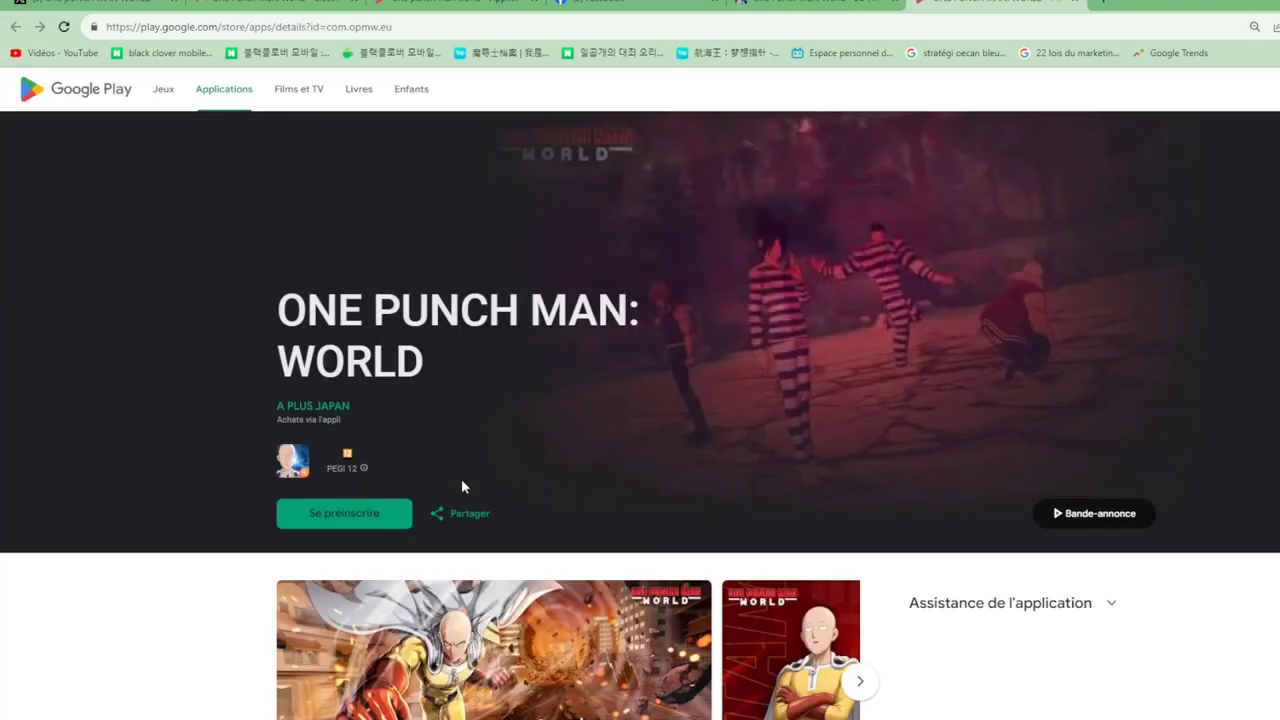
Select the game's store title, switch to the other browser window and look through the Google results for "ONE PUNCH MAN: WORLD"
drag(288, 305, 538, 344)
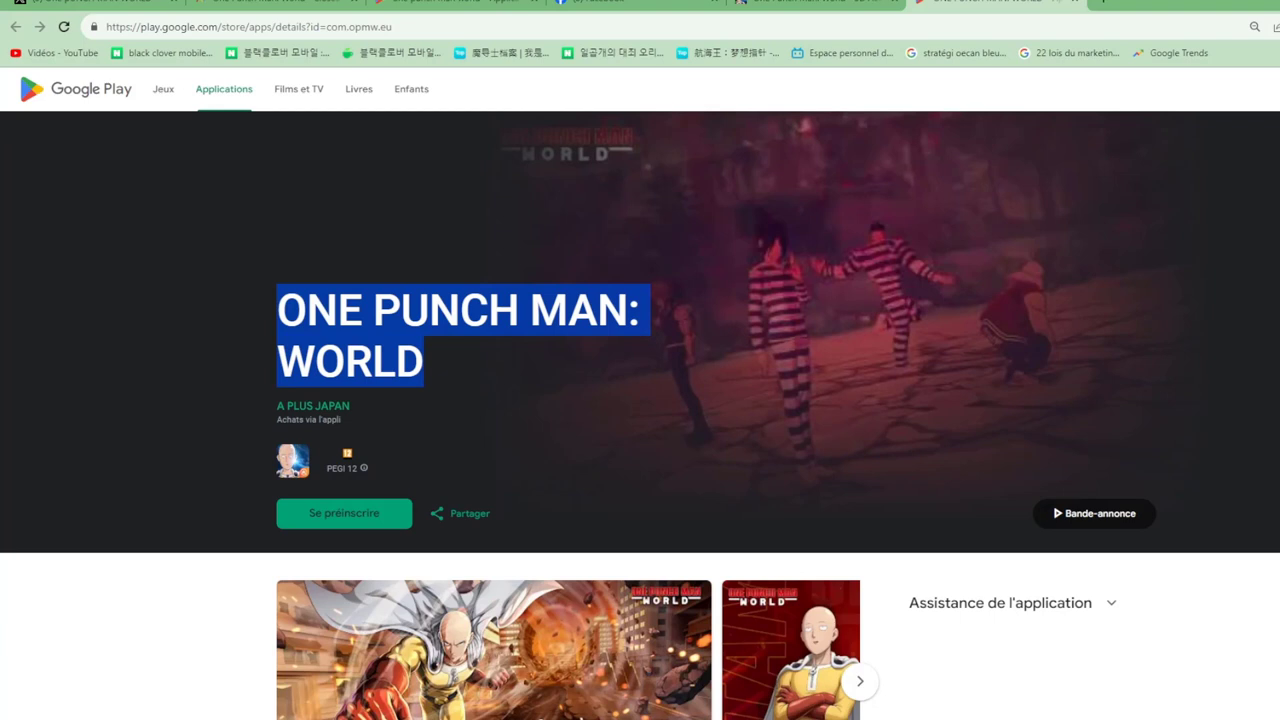
key(alt+Tab)
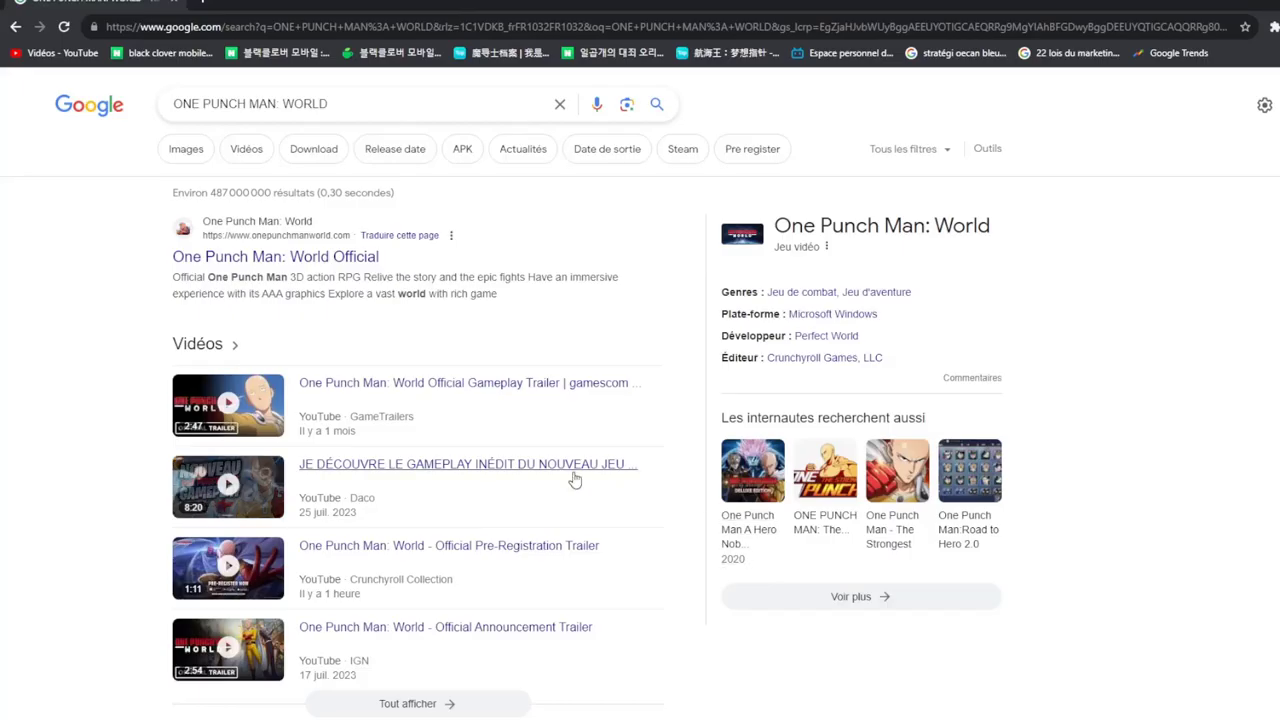
scroll(480, 470, down, 3)
scroll(478, 463, up, 2)
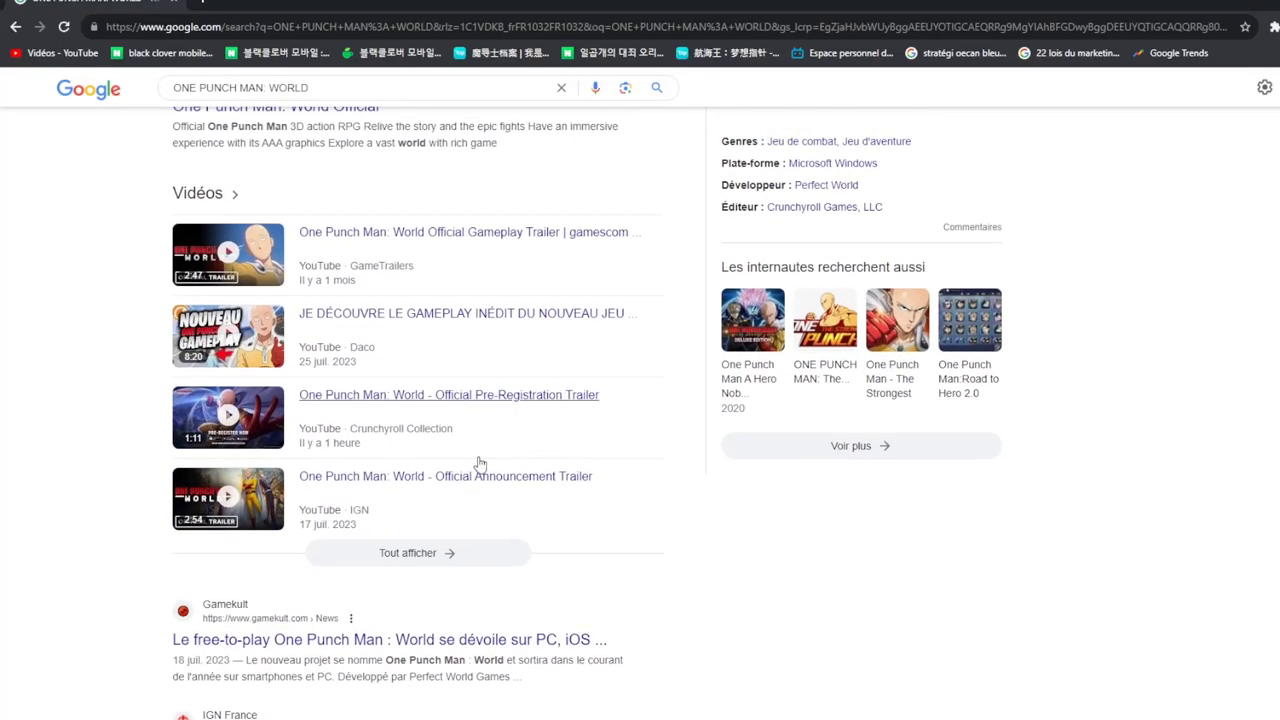
scroll(478, 463, down, 2)
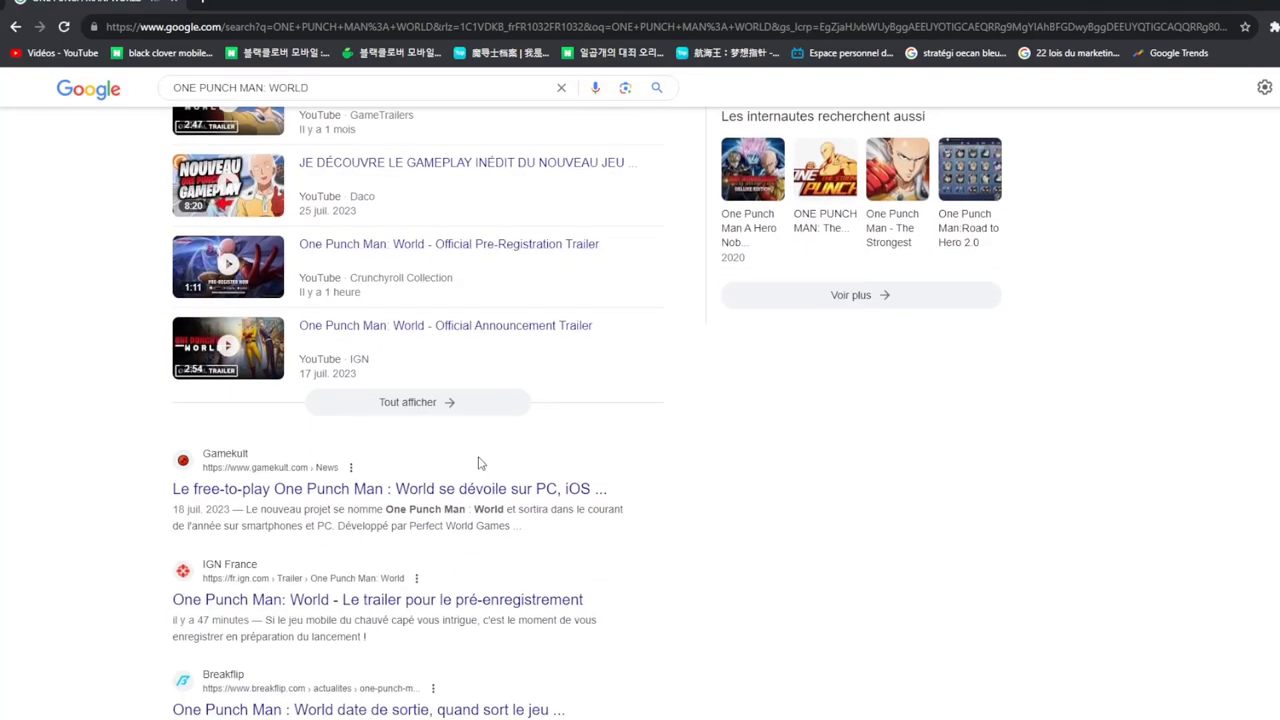
scroll(478, 463, up, 3)
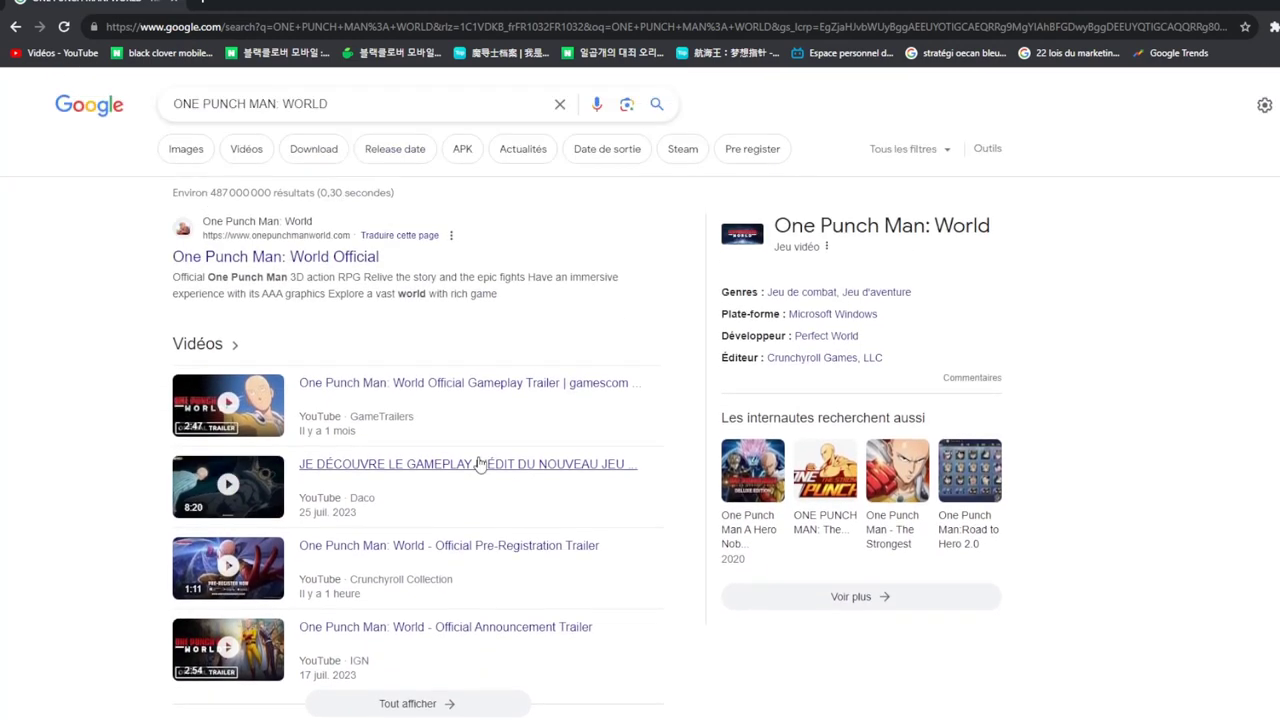
Refine the Google search to the suggestion "one punch man world play store"
click(390, 108)
text(play)
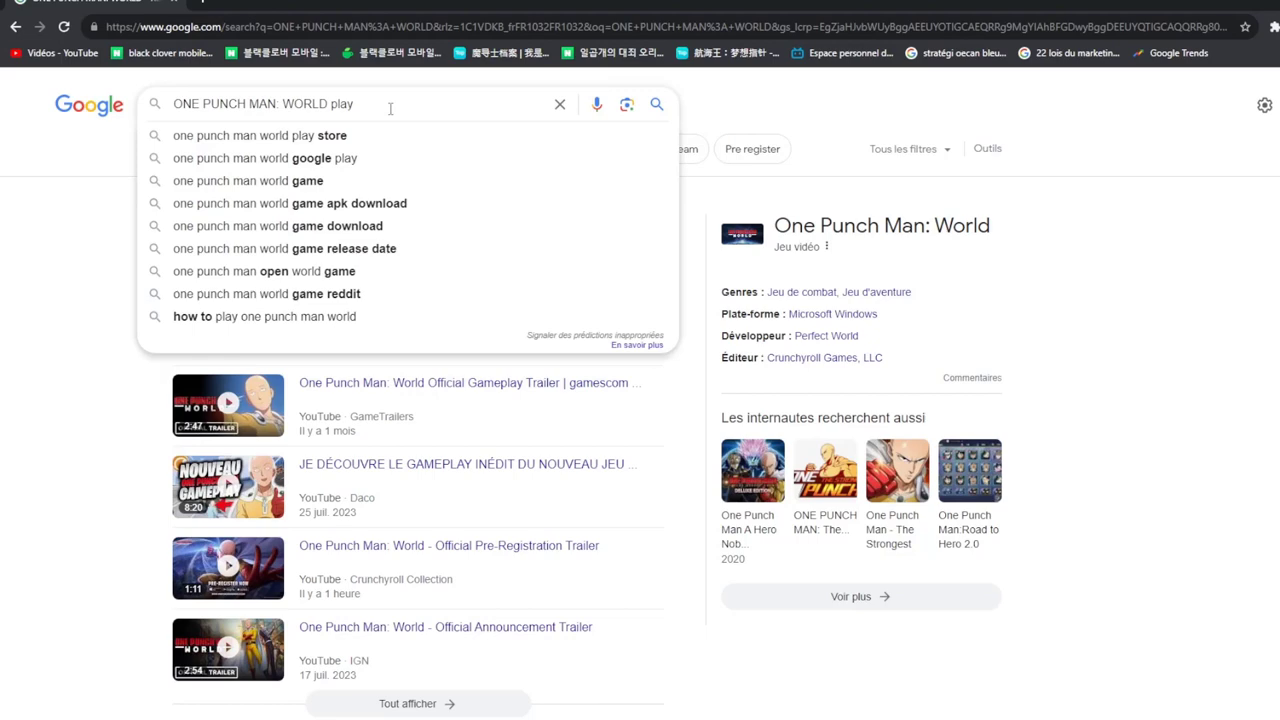
click(326, 136)
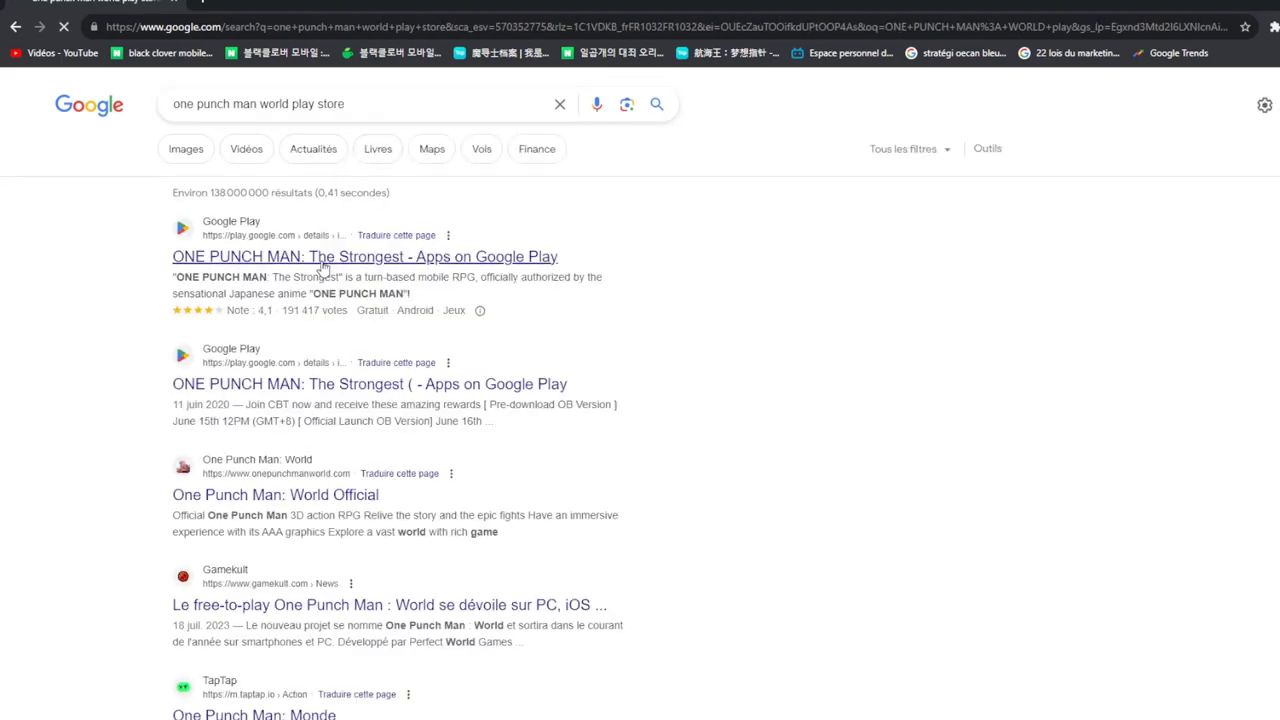